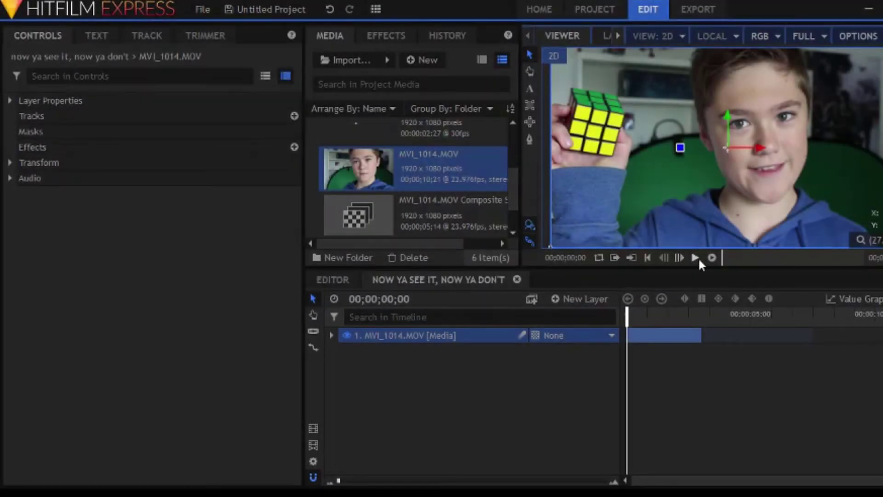
Review the MVI_1014.MOV clip and split its layer at 00;00;00;17, while the cube is still in the hand
left_click(696, 257)
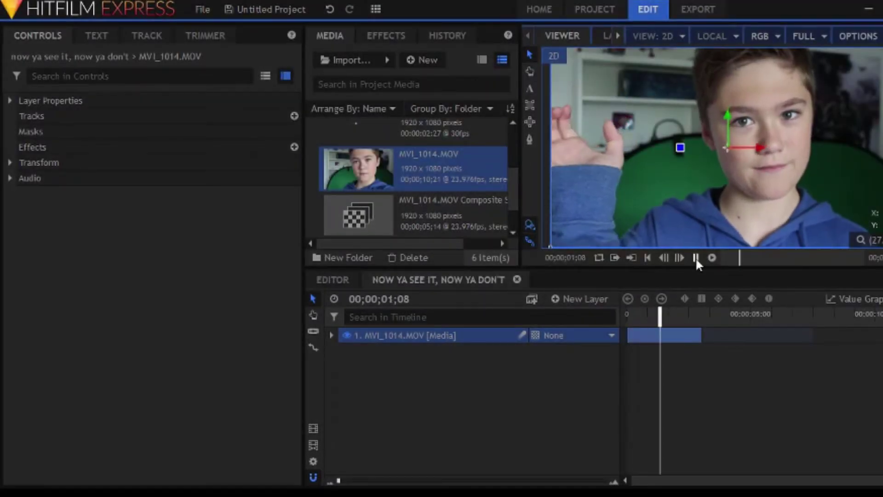
left_click(696, 257)
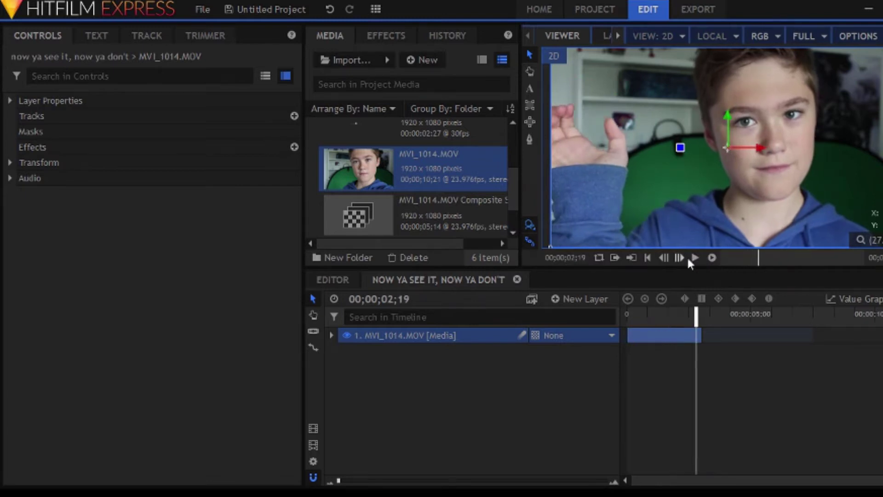
left_click(647, 257)
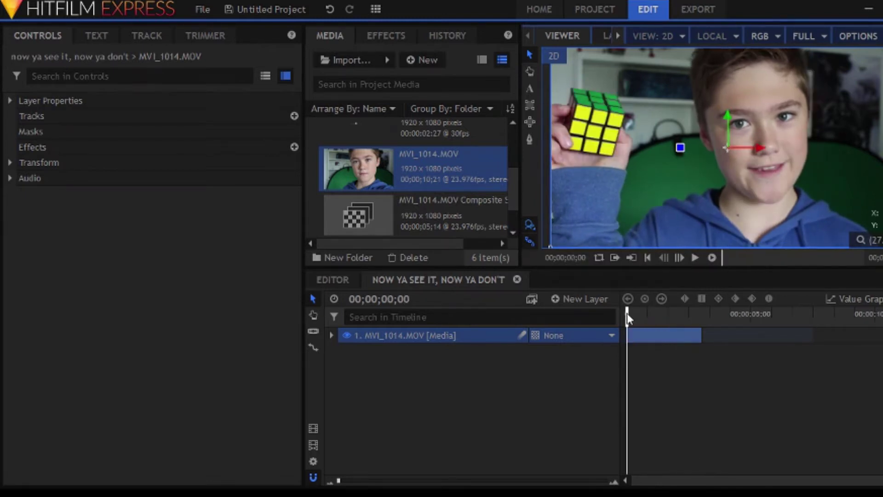
left_click_drag(627, 313, 645, 315)
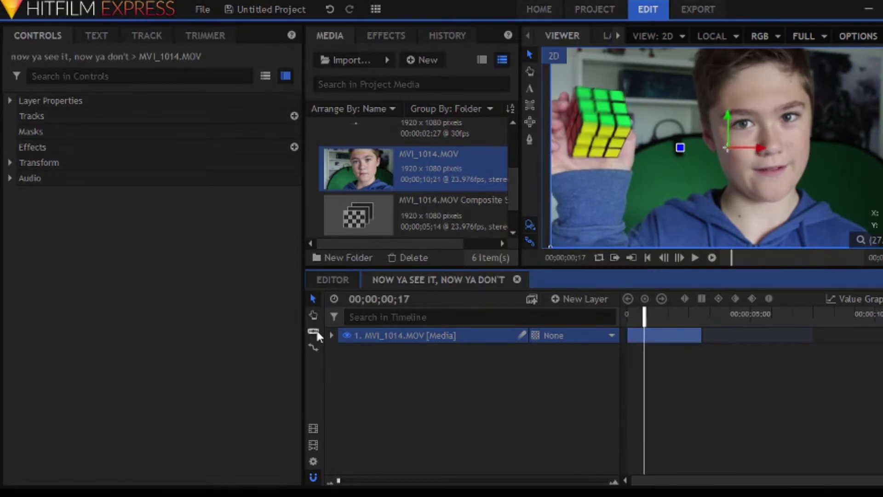
left_click(314, 331)
left_click(645, 333)
Split the second clip segment at 00;00;01;02 and delete the piece between the two cuts
left_click(679, 257)
left_click(663, 257)
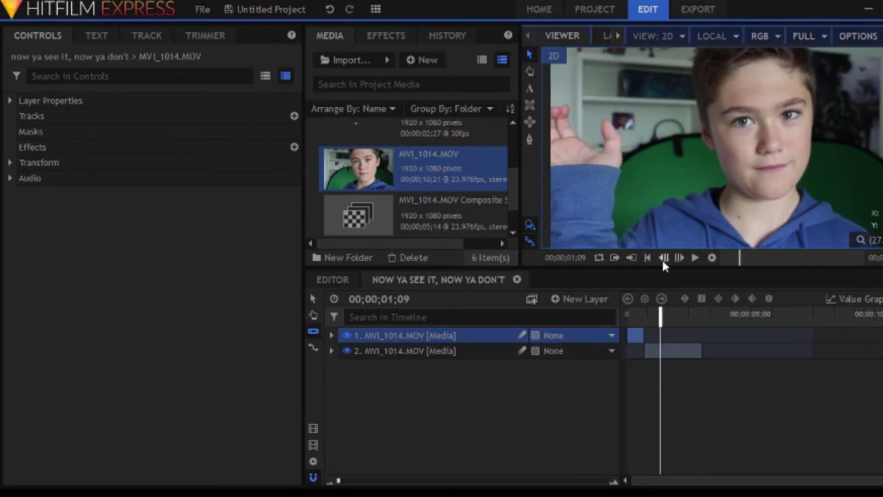
left_click(663, 258)
left_click(680, 258)
left_click(680, 259)
left_click(679, 258)
left_click(656, 353)
key("v")
left_click(648, 351)
key("Delete")
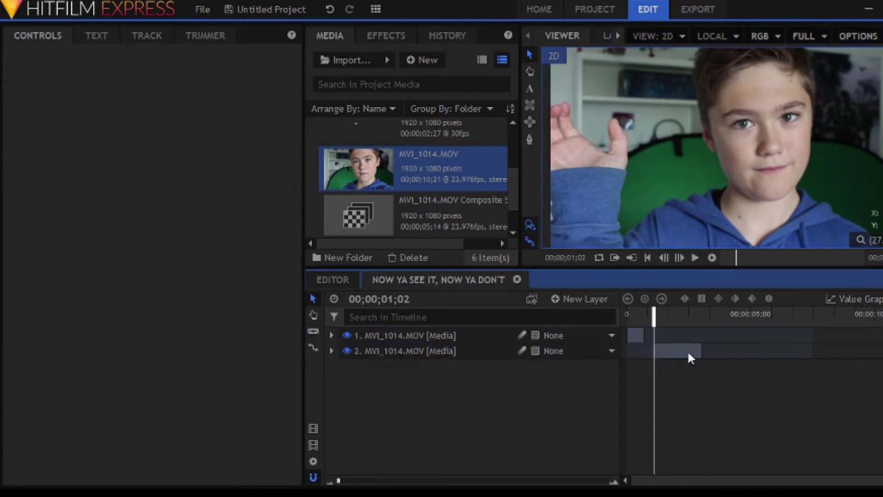
Move the remaining empty-hand clip back against the end of the first clip and play the cut
left_click_drag(688, 353, 679, 353)
left_click_drag(654, 315, 601, 304)
left_click(694, 258)
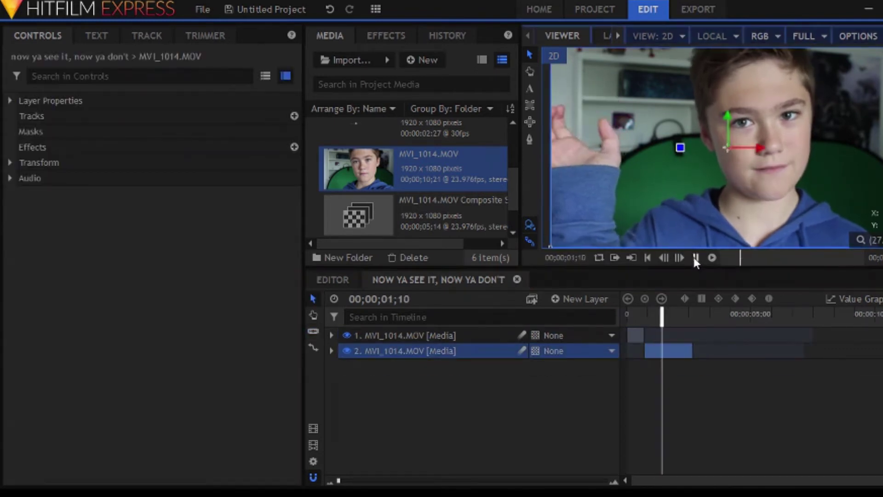
left_click(695, 258)
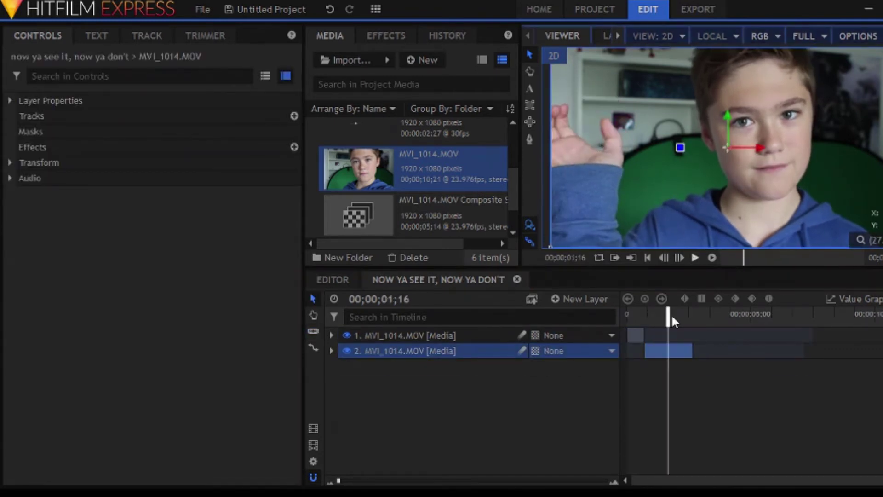
left_click_drag(671, 315, 614, 314)
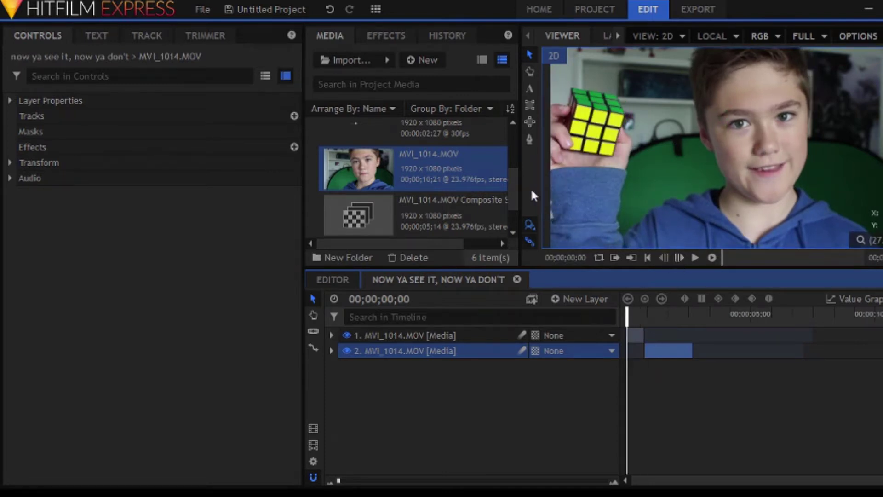
Place footagecrate-novaburst.mov above both clips starting at 00;00;00;04, and position it over the cube at about -645.2, 94.7
left_click(683, 259)
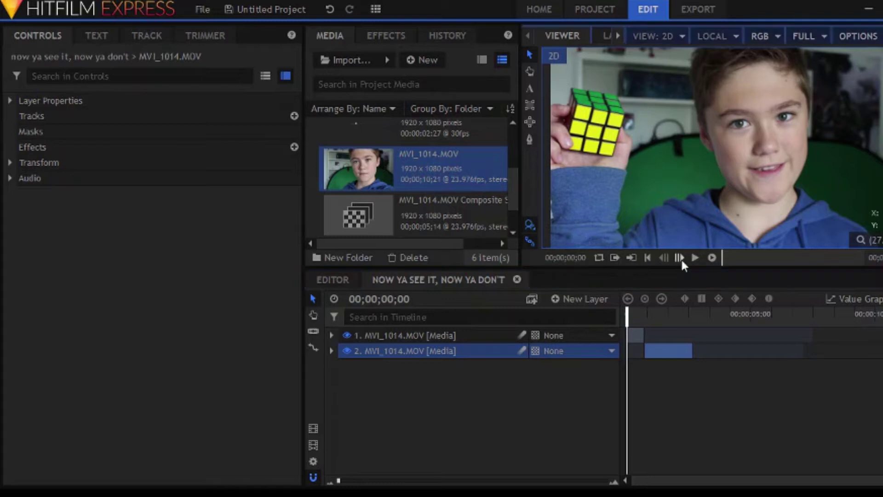
left_click(682, 260)
left_click(682, 260)
left_click(682, 260)
left_click(682, 261)
left_click(665, 259)
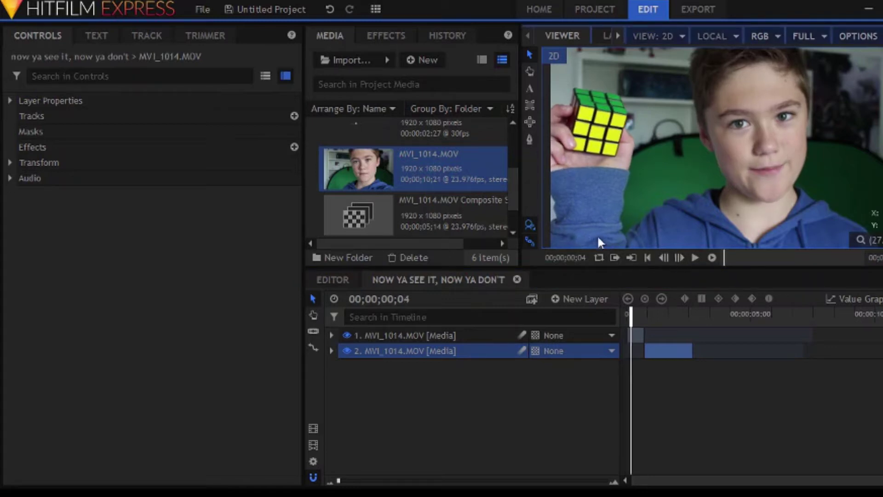
left_click_drag(517, 191, 509, 153)
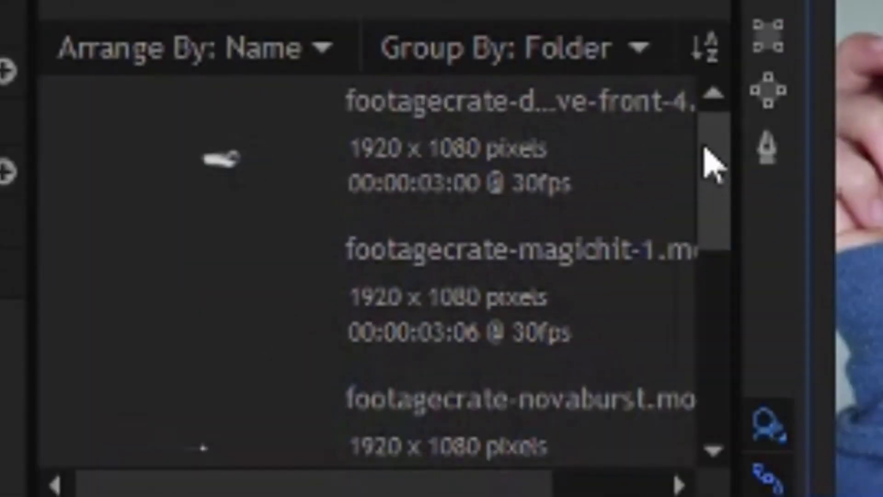
left_click_drag(713, 170, 729, 227)
left_click(611, 259)
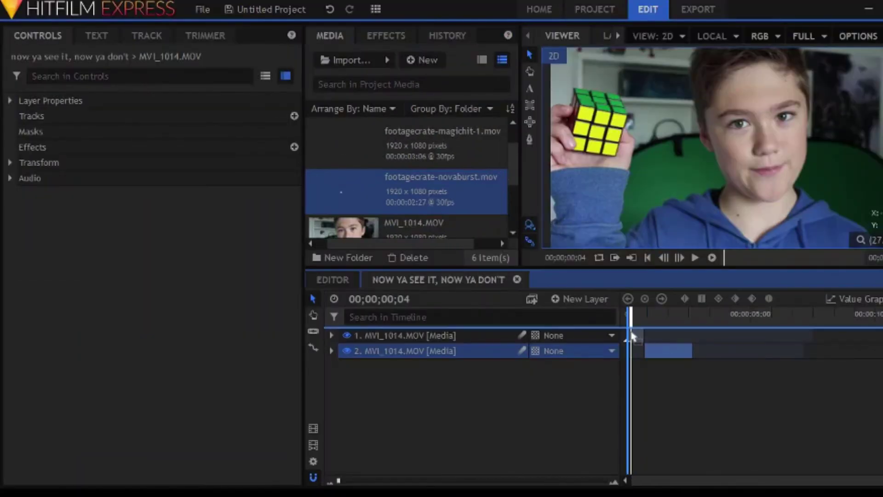
left_click_drag(633, 336, 632, 336)
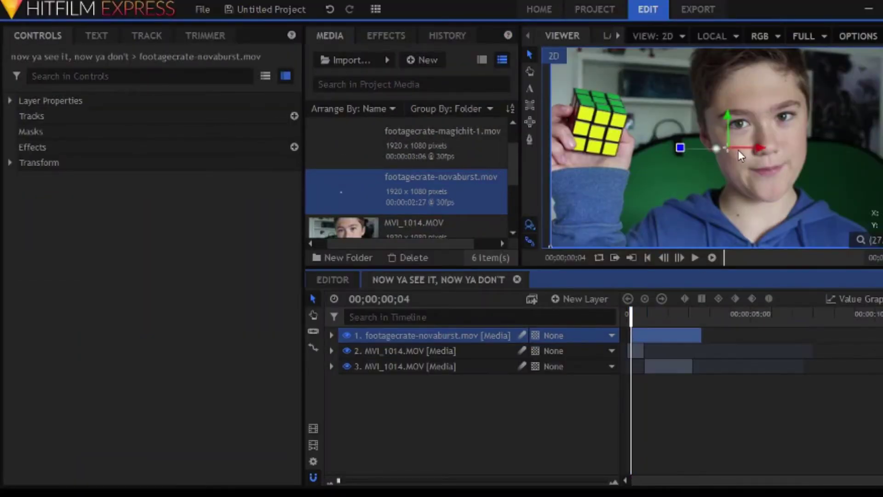
left_click_drag(741, 156, 609, 134)
Examine frame by frame how the nova burst covers the cube around the cut
left_click(680, 257)
left_click(680, 257)
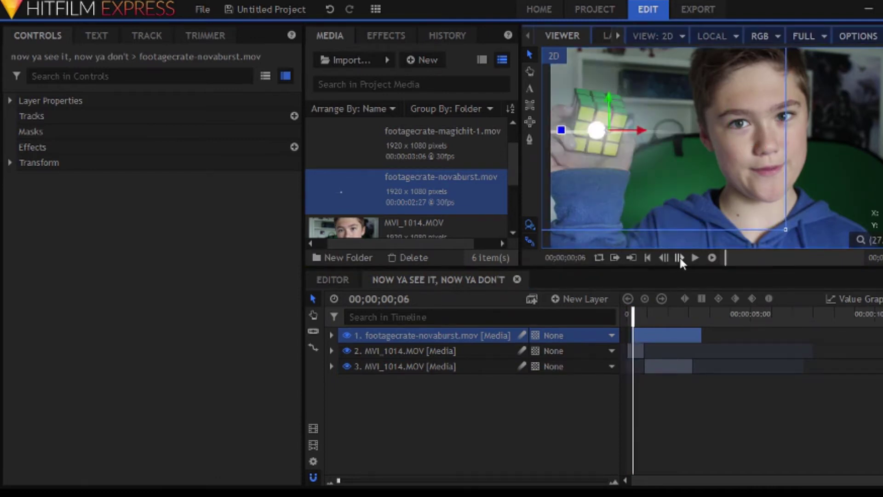
left_click(680, 256)
left_click(680, 256)
left_click(680, 257)
left_click(679, 256)
left_click(680, 257)
left_click(679, 256)
left_click(680, 256)
left_click(680, 257)
left_click(680, 256)
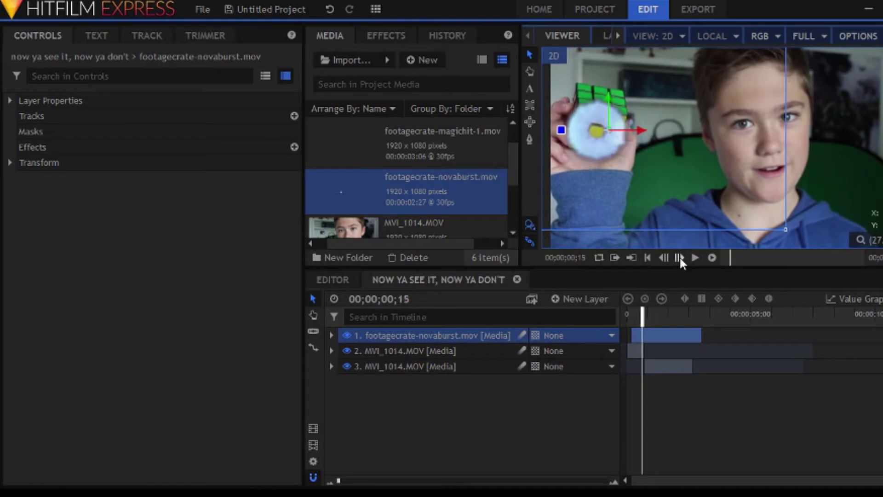
left_click(679, 257)
left_click(680, 256)
left_click(680, 256)
left_click(680, 257)
left_click(680, 256)
left_click(680, 257)
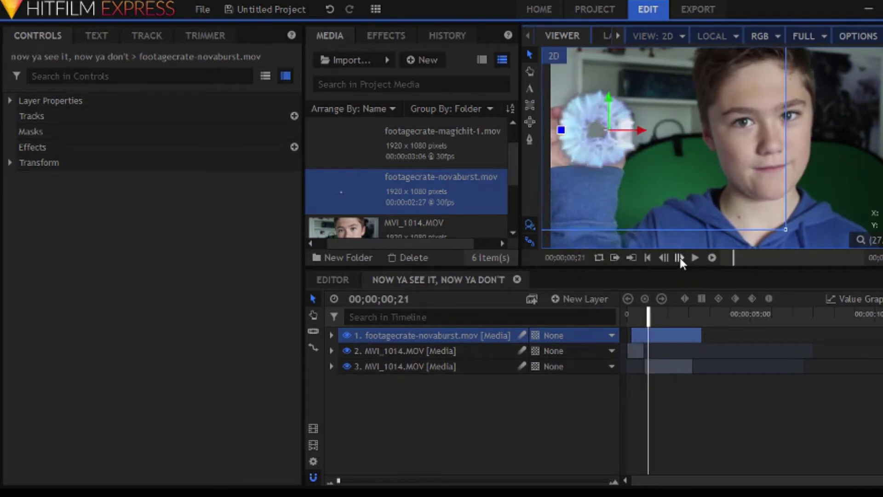
left_click(666, 258)
left_click(666, 259)
left_click(666, 258)
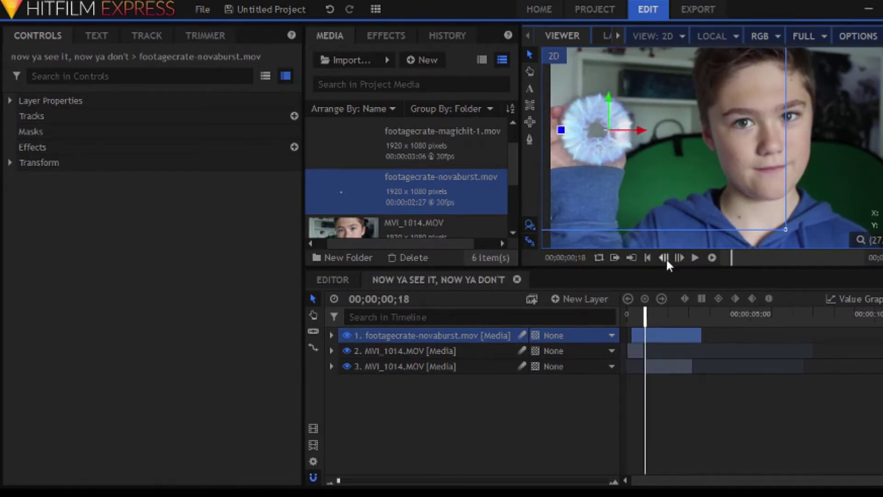
left_click(666, 258)
left_click(664, 257)
left_click(664, 258)
left_click(664, 257)
left_click(664, 257)
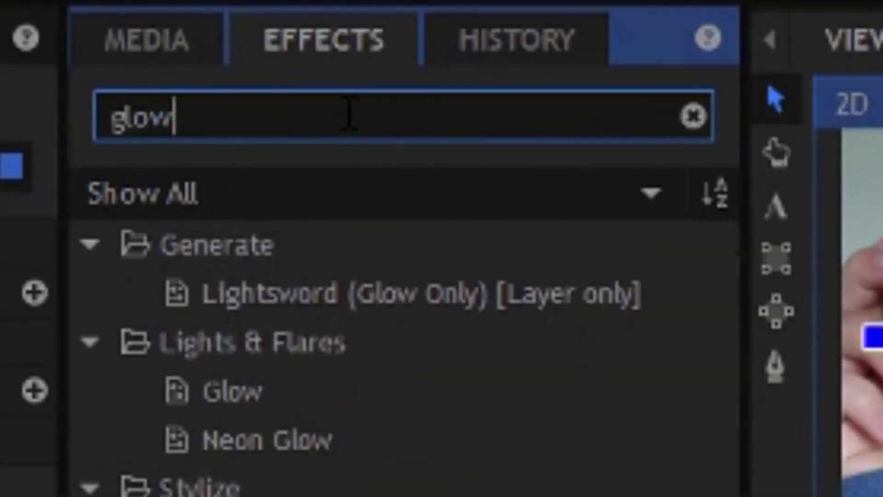
Apply the Glow effect to the novaburst layer and set its blend mode to Add
left_click(342, 395)
left_click_drag(350, 409, 462, 336)
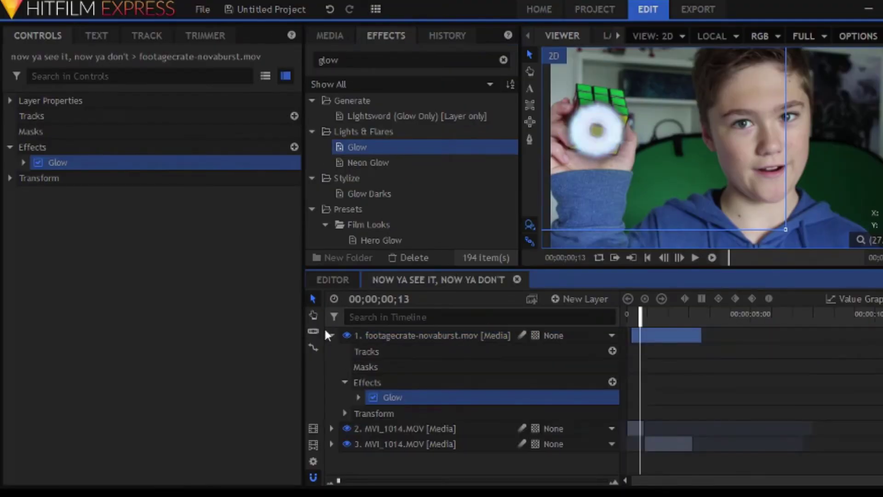
left_click(330, 336)
left_click(23, 162)
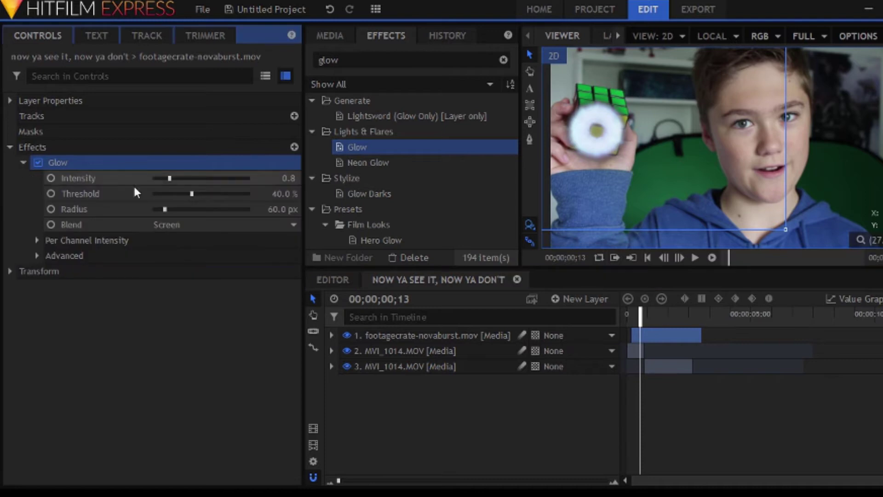
left_click(243, 272)
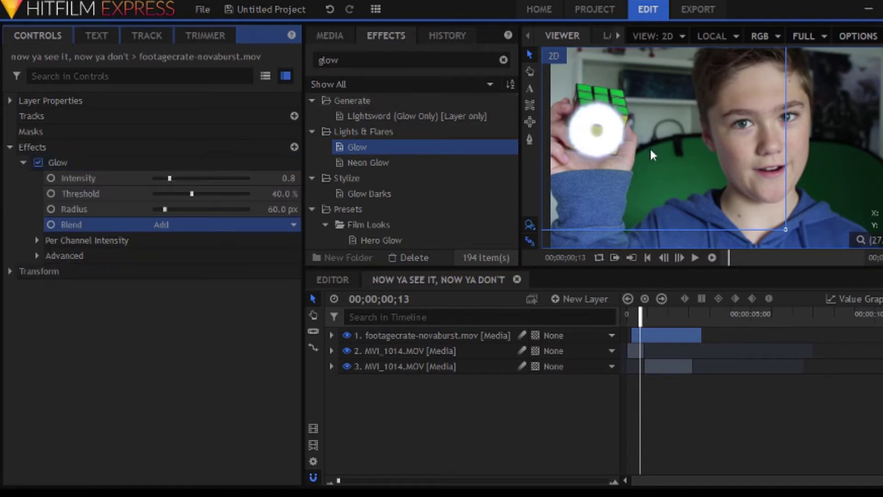
Examine the glowing burst frame by frame before and after the cut
left_click(663, 257)
left_click(663, 256)
left_click(663, 257)
left_click(663, 256)
left_click(663, 257)
left_click(663, 257)
left_click(663, 257)
left_click(9, 146)
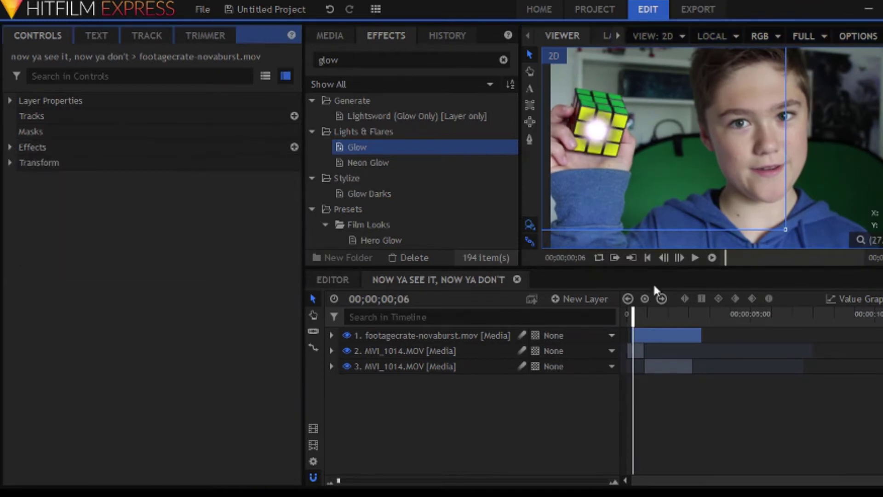
left_click(679, 258)
left_click(679, 258)
left_click(679, 258)
left_click(679, 258)
left_click(679, 258)
left_click(679, 258)
left_click(679, 258)
double_click(679, 258)
left_click(679, 259)
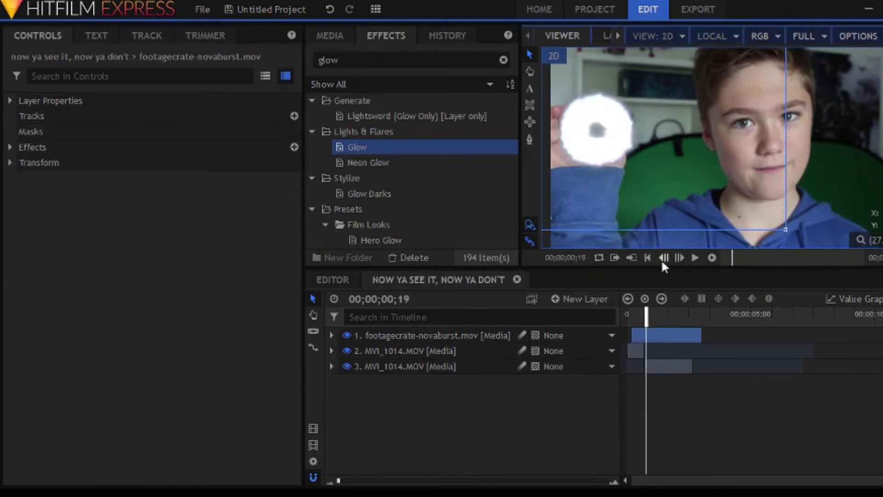
double_click(663, 257)
double_click(663, 257)
left_click(663, 256)
double_click(663, 257)
left_click(664, 256)
double_click(663, 258)
left_click(664, 258)
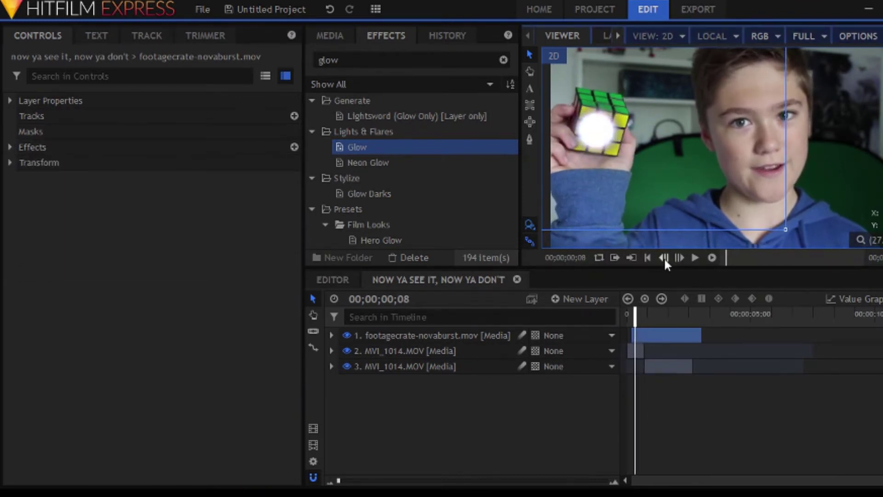
Enable keyframing for the novaburst layer's Position and Scale at its first frame, 00;00;00;04
double_click(664, 258)
double_click(663, 257)
left_click(664, 258)
double_click(683, 257)
left_click(663, 256)
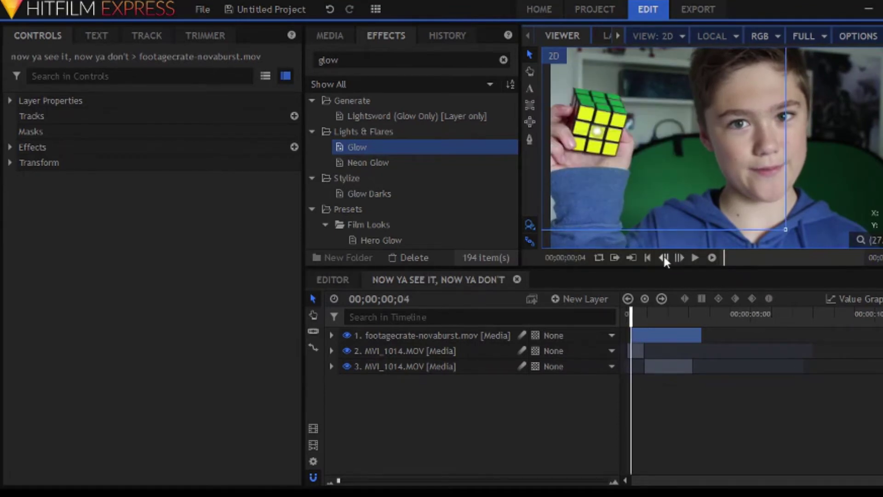
left_click(10, 163)
left_click(38, 209)
left_click(38, 224)
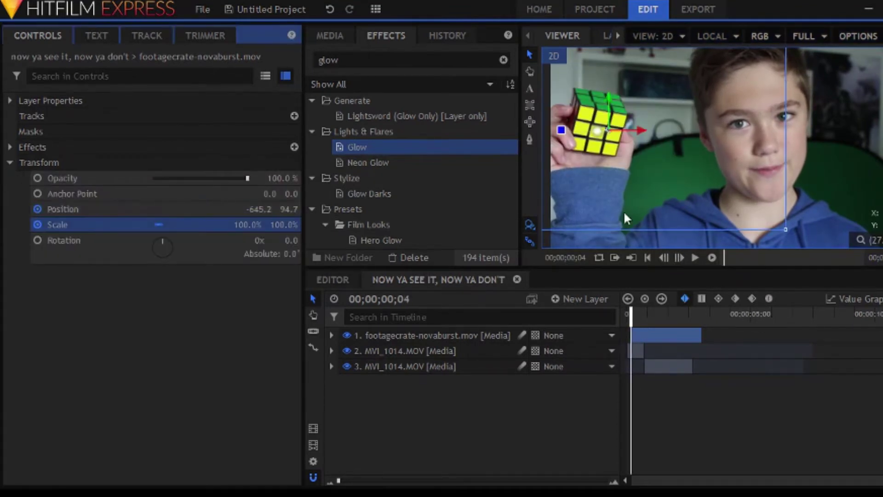
At 00;00;00;16, scale the nova burst to 144% and move it to about -612.4, 120.3 to cover the cube
left_click(677, 258)
double_click(678, 258)
double_click(677, 257)
double_click(678, 257)
double_click(677, 257)
left_click(678, 258)
left_click(677, 258)
left_click(678, 257)
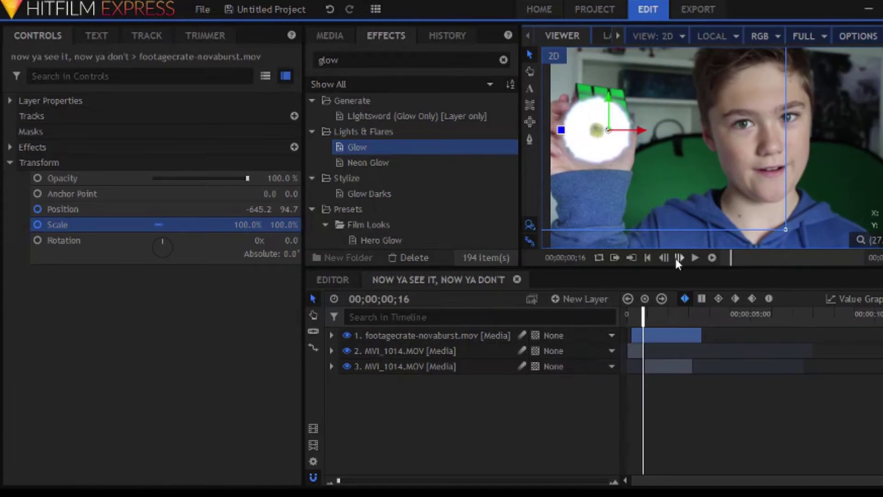
left_click_drag(243, 225, 264, 225)
left_click_drag(609, 130, 616, 126)
Turn on motion blur for the novaburst layer and preview the animated burst
left_click(521, 335)
left_click(663, 256)
left_click(663, 257)
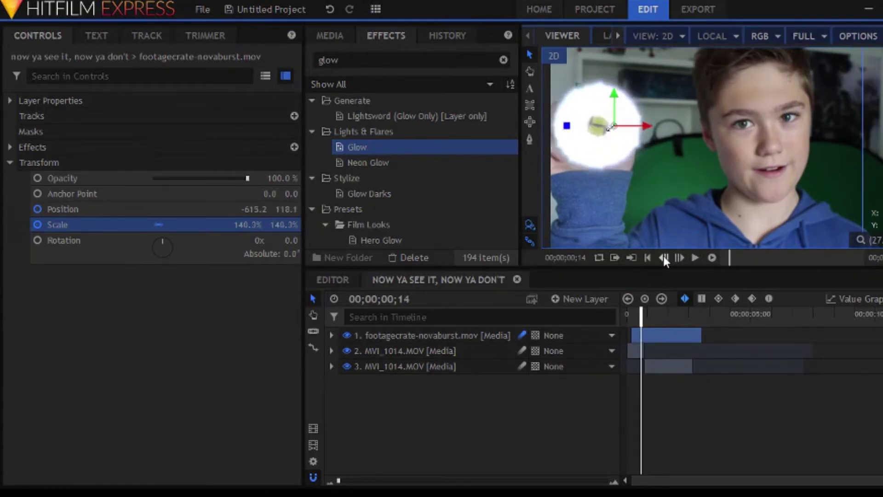
left_click(663, 257)
left_click(662, 256)
left_click(662, 257)
left_click(662, 257)
left_click(713, 257)
left_click(713, 258)
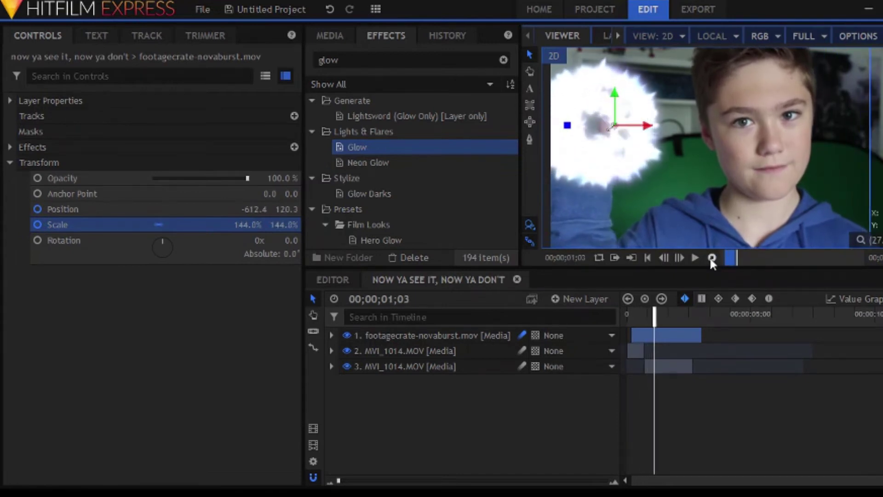
Trim the end of the novaburst layer to about half its length
left_click_drag(656, 317, 643, 317)
left_click(663, 338)
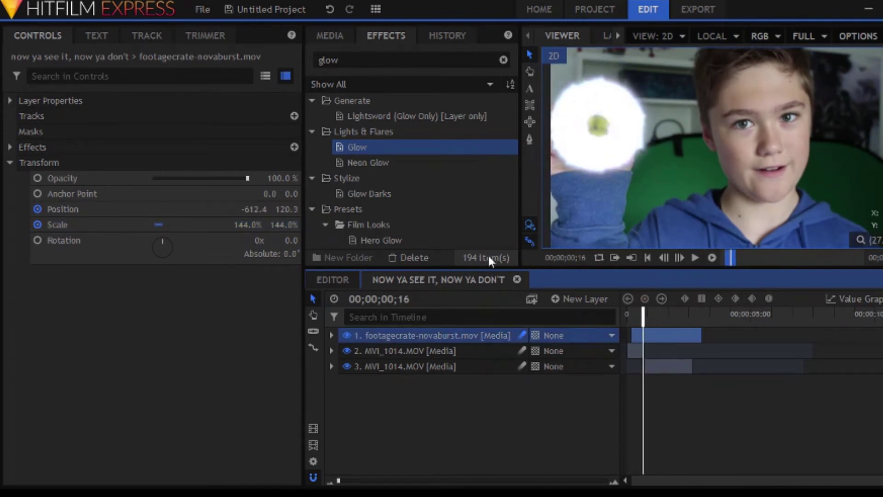
left_click(664, 257)
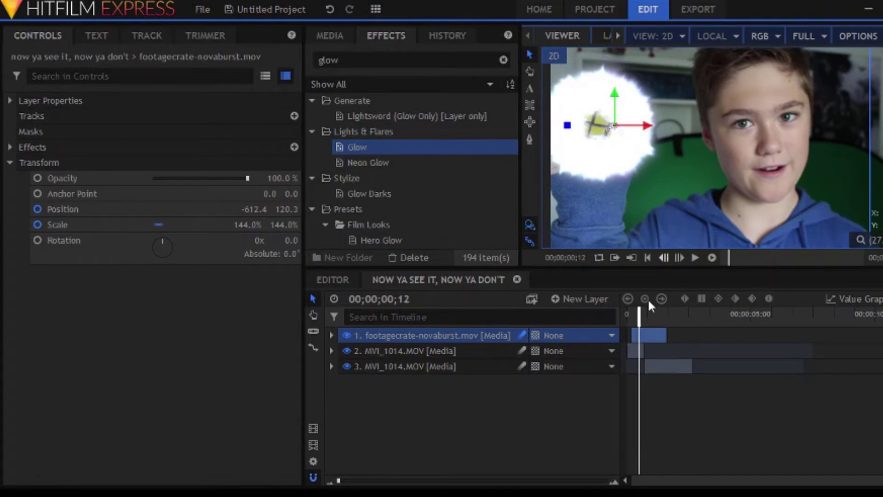
Add footagecrate-magichit-1.mov above the novaburst layer starting at 00;00;00;04, and advance until the hit shows at 00;00;00;06
mouse_move(642, 313)
left_mouse_down()
mouse_move(631, 313)
mouse_move(658, 311)
mouse_move(631, 312)
left_mouse_up()
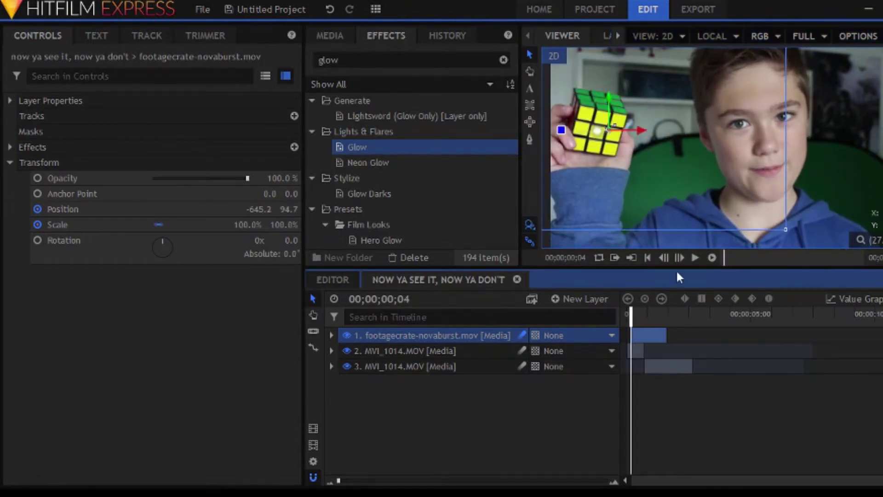
left_click(341, 32)
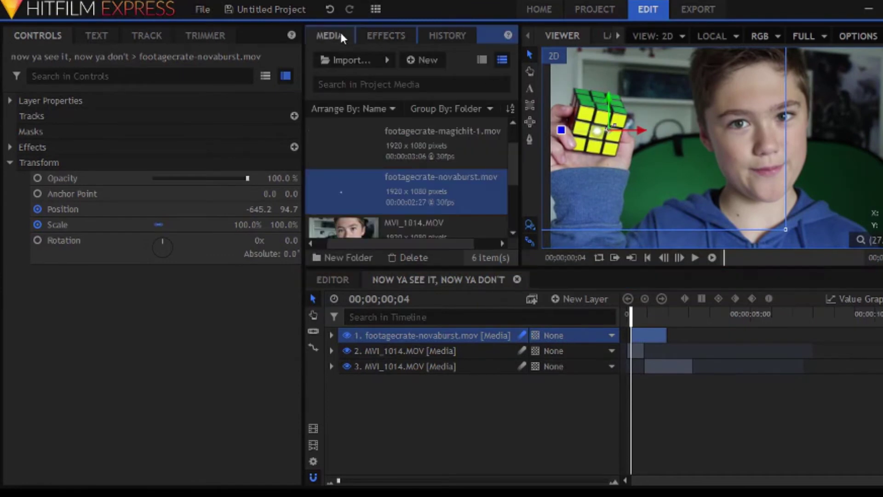
left_click_drag(413, 133, 634, 331)
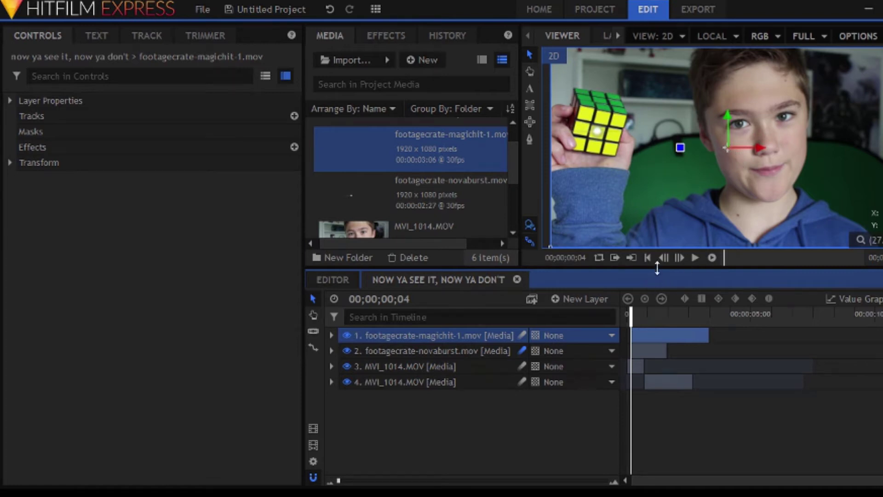
left_click(679, 258)
left_click(680, 258)
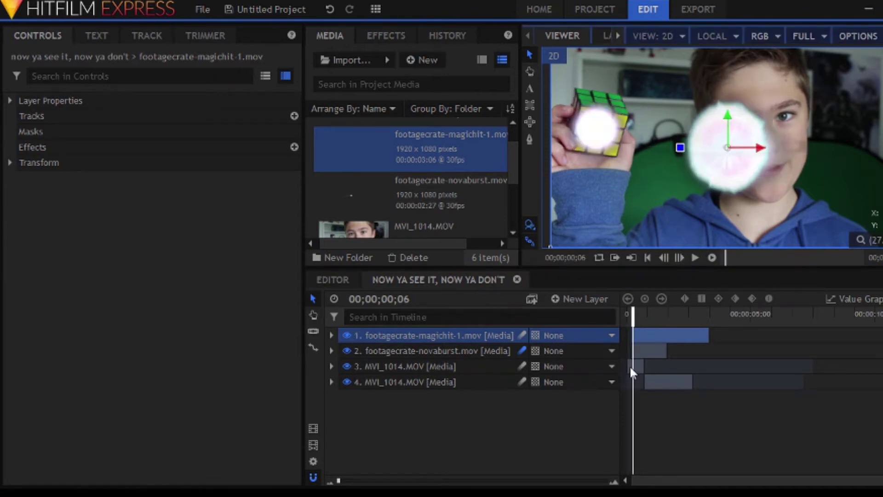
Shift the magic hit layer slightly earlier, then at 00;00;00;04 move the hit over the cube to about -670.7, 109.3
left_click_drag(637, 338, 634, 338)
left_click(665, 257)
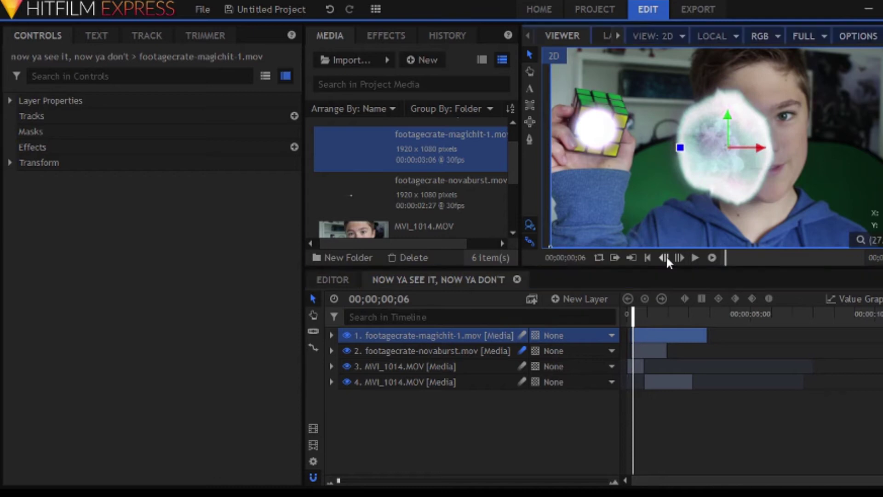
left_click(665, 257)
left_click_drag(714, 211, 591, 190)
Scale the magic hit to 12% and move it on the cube to about -707.2, 87.4
left_click(18, 164)
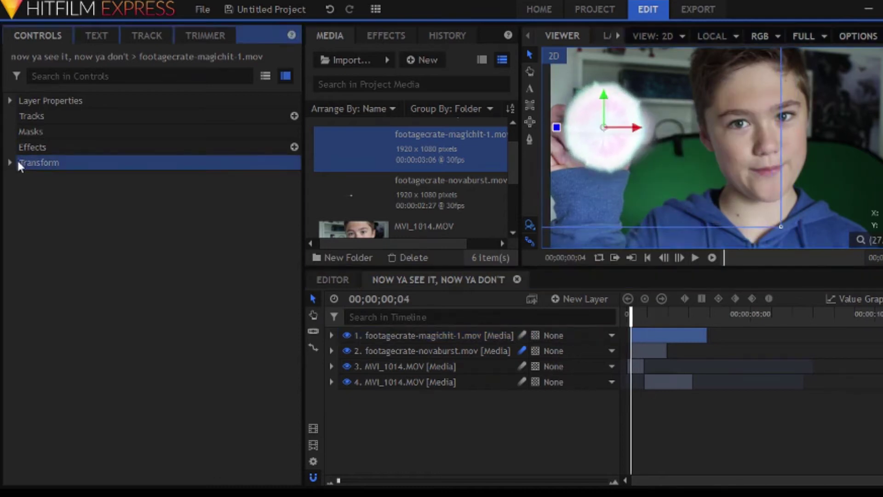
left_click(9, 163)
left_click_drag(235, 227, 207, 227)
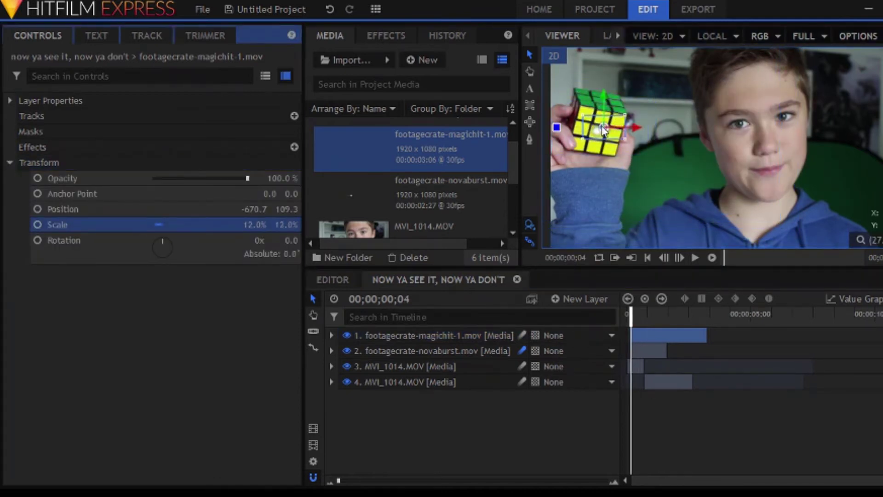
left_click_drag(603, 130, 598, 137)
At 00;00;00;16, scale the magic hit to 82% and move it to about -667.1, 102.0 to cover the hand
left_click(680, 257)
left_click(680, 258)
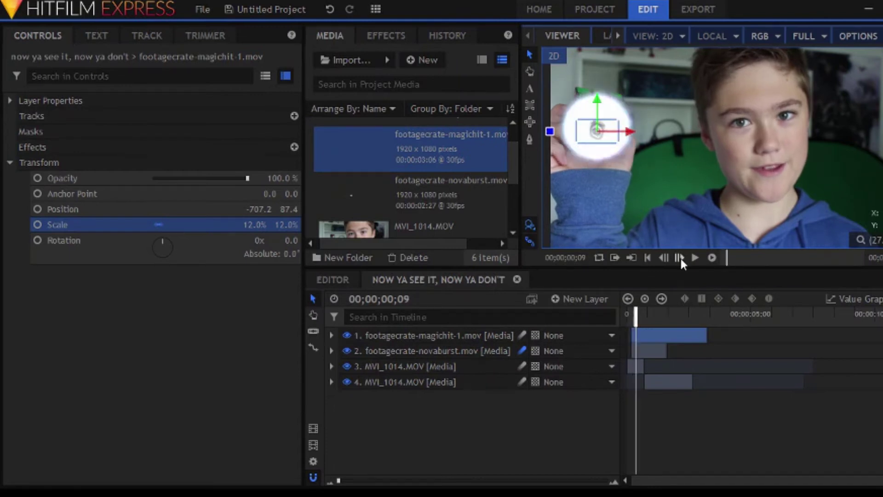
left_click(680, 258)
left_click(680, 258)
left_click(680, 257)
left_click(680, 258)
left_click(680, 258)
left_click_drag(246, 224, 269, 225)
left_click_drag(597, 134, 605, 127)
left_click(677, 332)
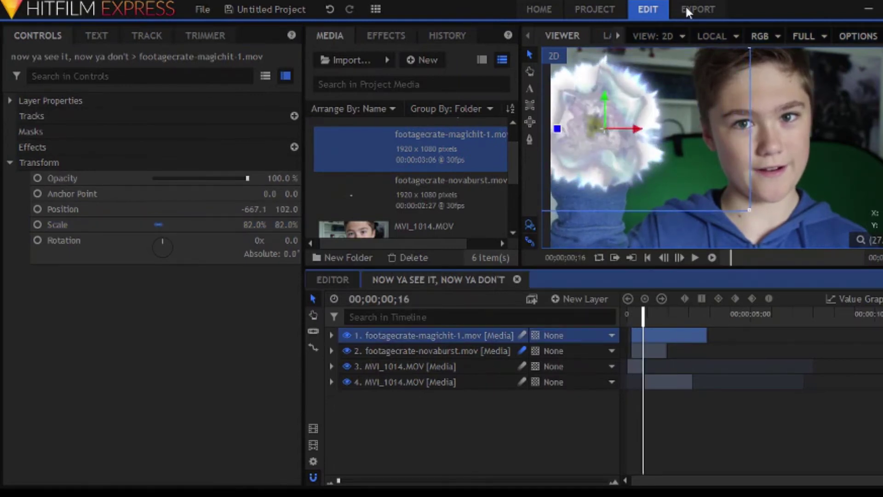
Review the magic hit frame by frame from 00;00;00;16 back to 00;00;00;06
left_click(664, 259)
left_click(663, 257)
left_click(664, 258)
left_click(663, 258)
left_click(664, 257)
left_click(664, 258)
left_click(664, 258)
left_click(664, 258)
left_click(664, 257)
left_click(663, 257)
left_click(664, 258)
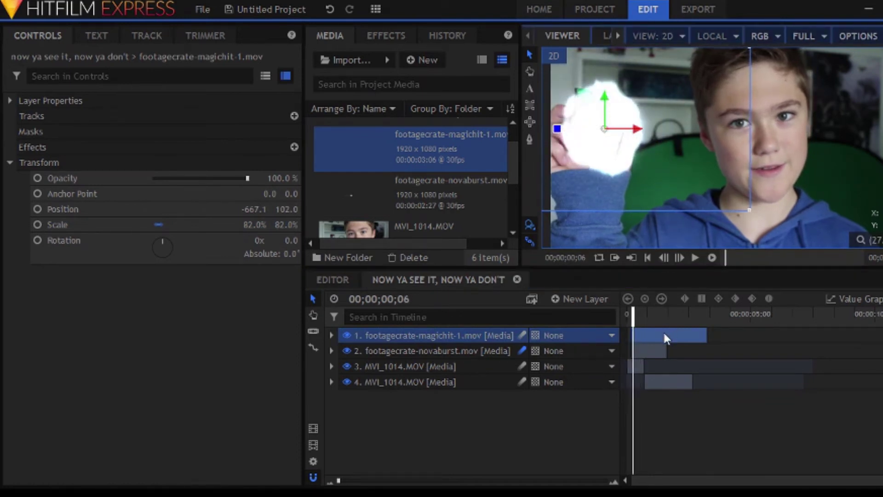
Find the Hue Colorize effect and apply it to the magic hit layer
left_click(664, 335)
left_click(386, 36)
type("hue")
left_click_drag(372, 147, 448, 332)
Add a grade layer above all other layers and apply the Heat Distortion effect to it
left_click_drag(341, 60, 248, 84)
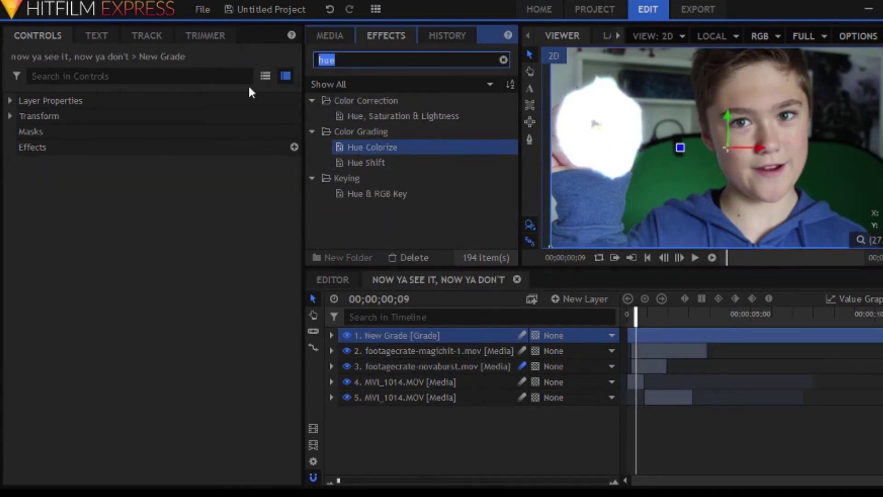
key("BackSpace")
type("heat")
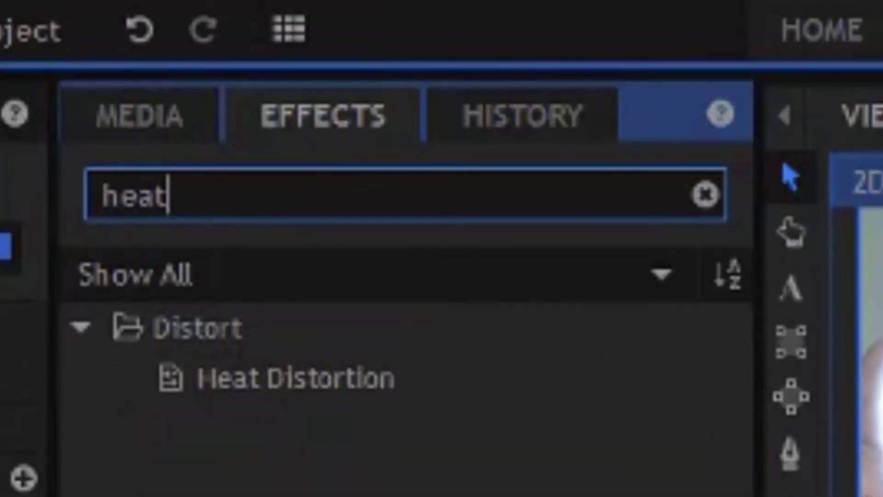
left_click_drag(253, 391, 452, 337)
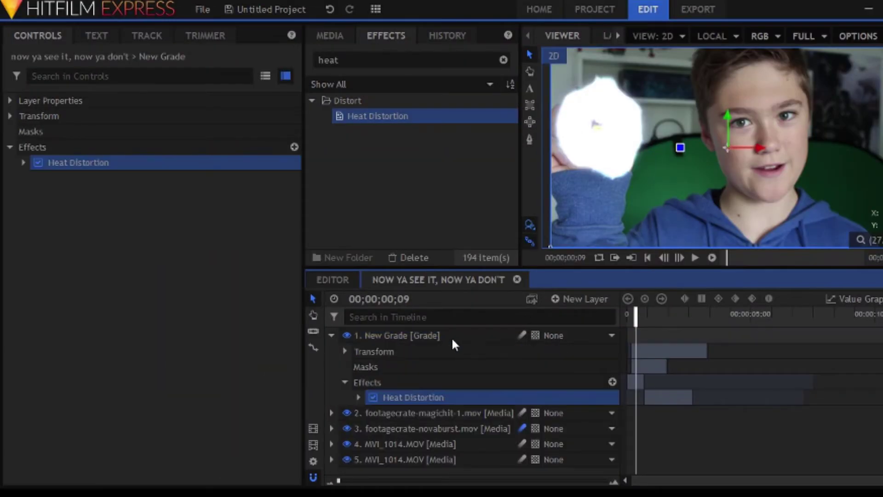
left_click(332, 335)
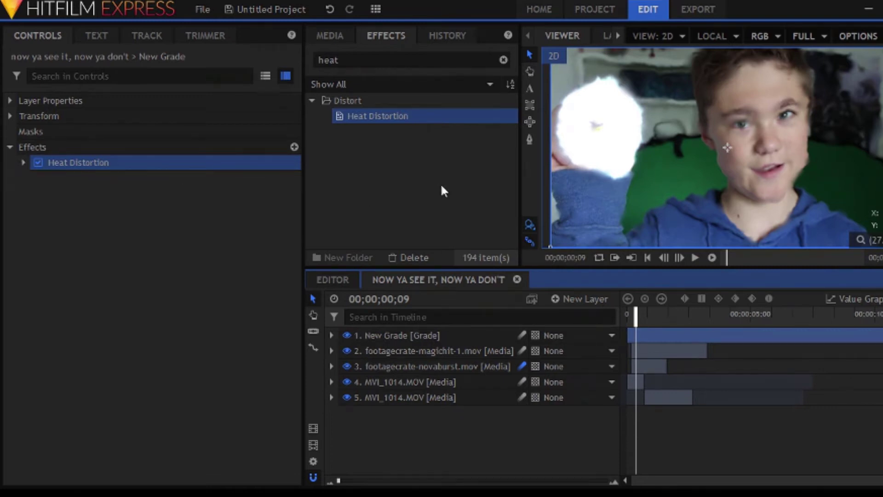
Trim the grade layer's start to 00;00;00;09 and draw an elliptical mask on it around the glowing hit
left_click(629, 332)
left_click_drag(635, 331, 637, 331)
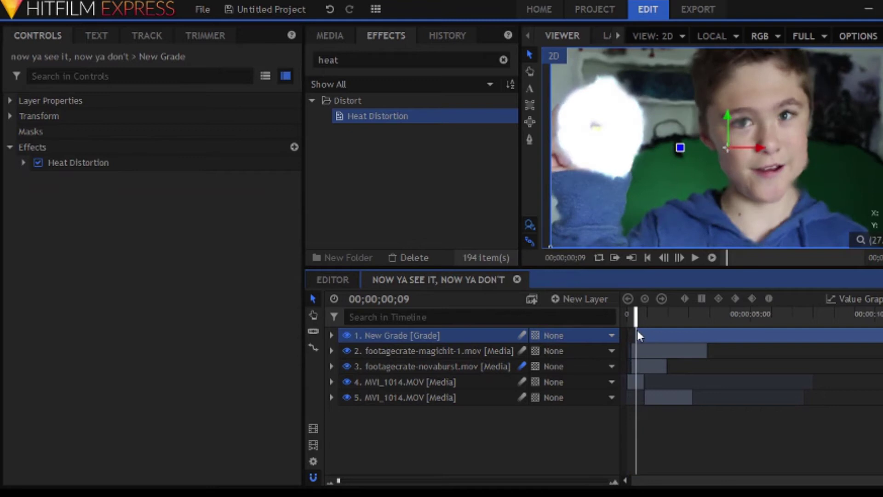
left_click(530, 121)
mouse_move(657, 58)
left_mouse_down()
mouse_move(642, 150)
mouse_move(624, 184)
mouse_move(535, 201)
left_mouse_up()
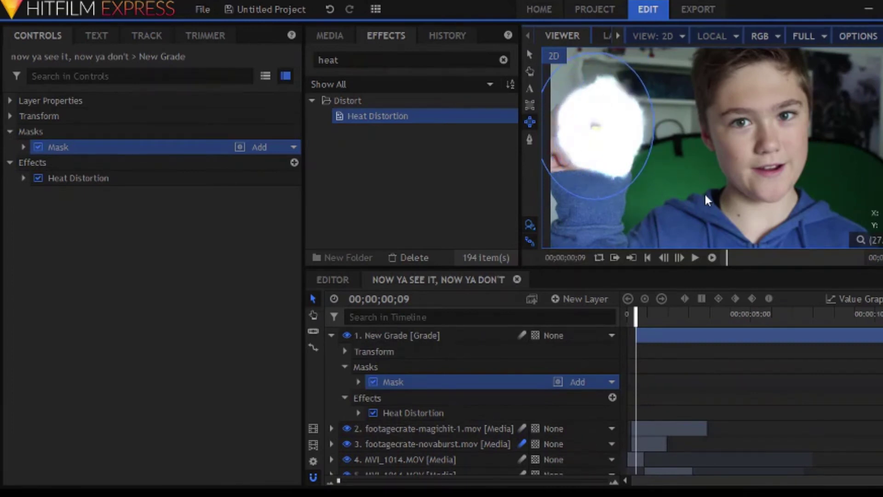
left_click(332, 336)
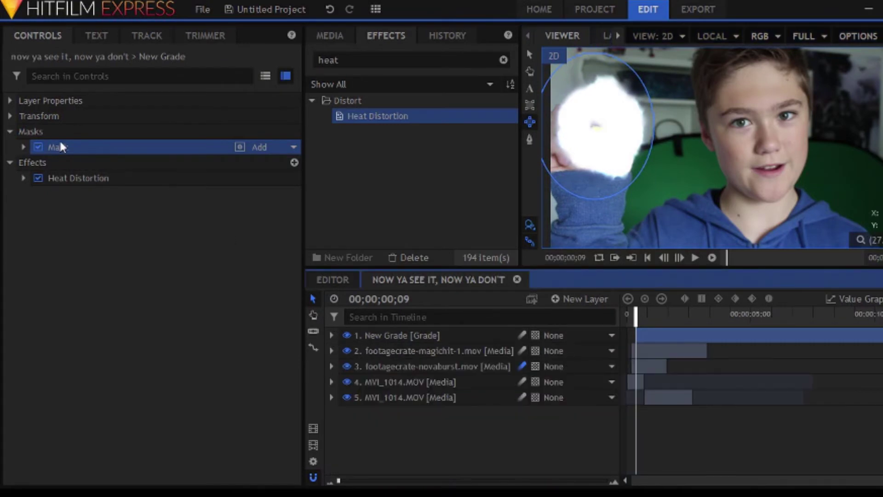
Turn on keyframing for the grade layer mask's path at 00;00;00;09 and show the mask's shape properties
left_click(22, 148)
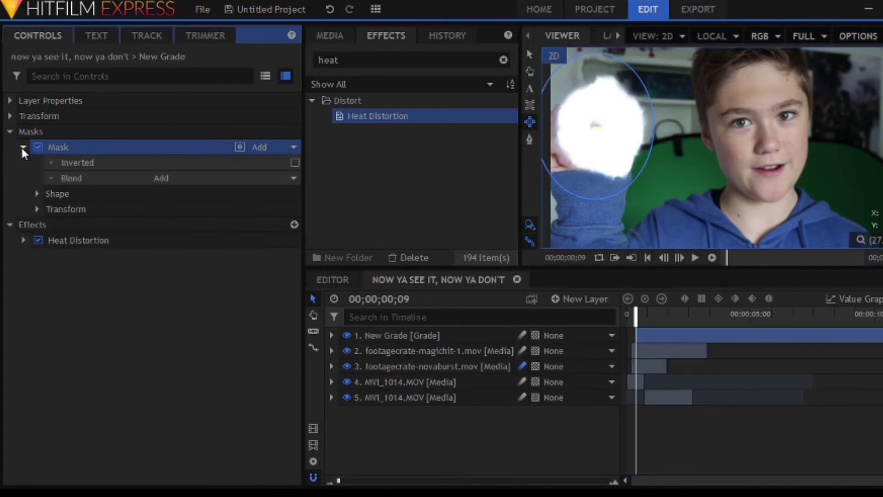
left_click(37, 209)
left_click(64, 223)
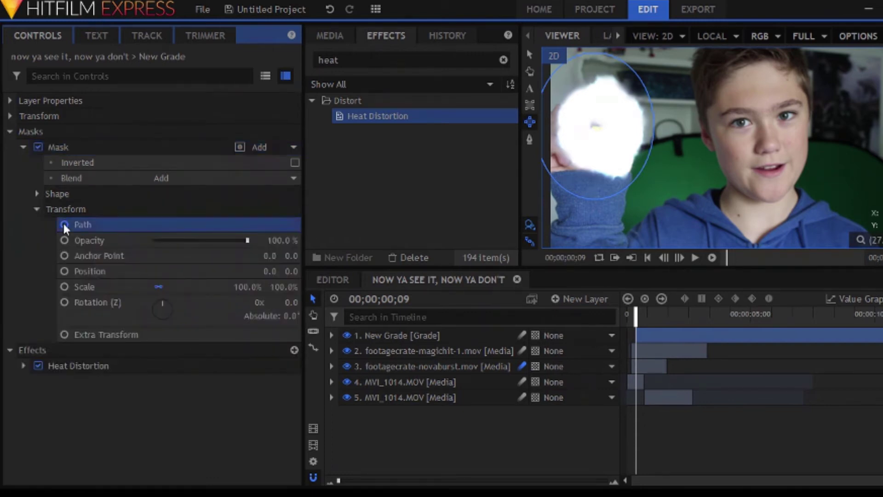
left_click(40, 195)
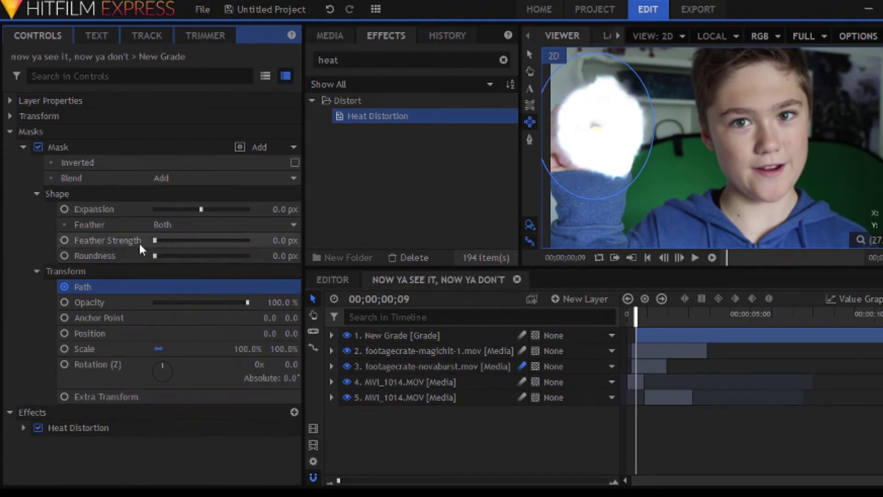
left_click(529, 54)
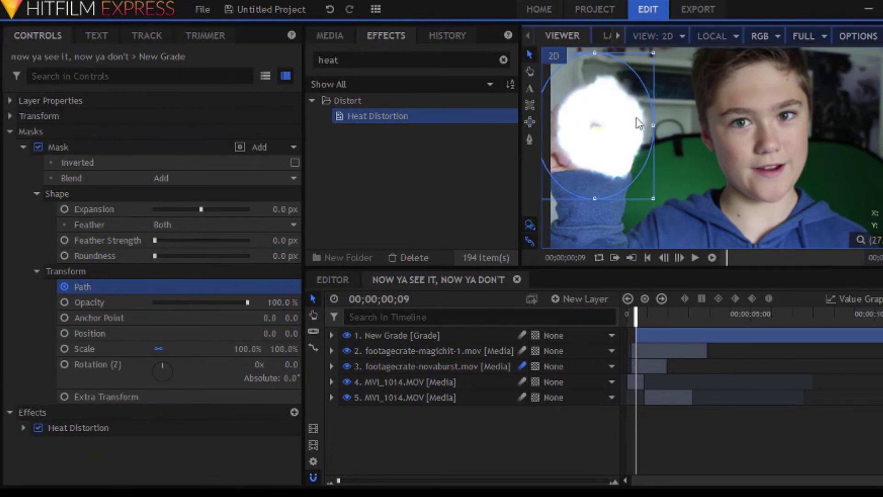
At 00;00;00;12, enlarge the mask across the face and down over the sweater, and set its feather strength to 42 px
left_click(679, 255)
left_click(678, 256)
left_click(679, 255)
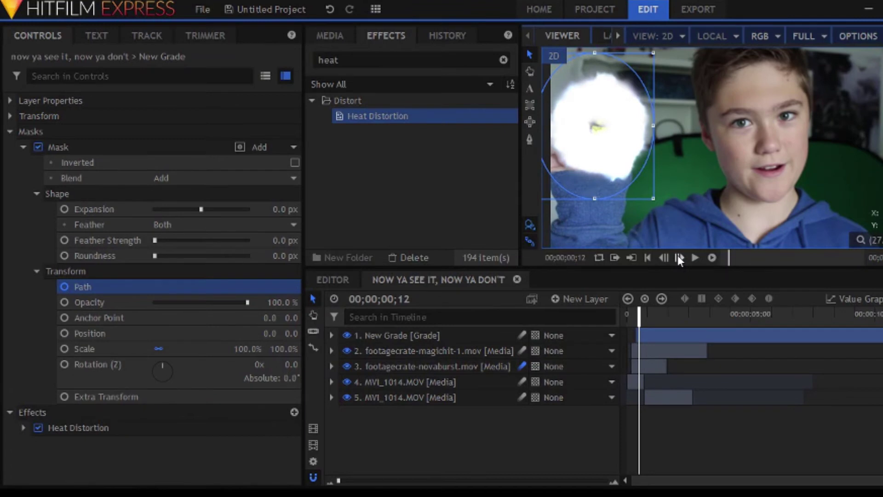
left_click_drag(653, 125, 792, 139)
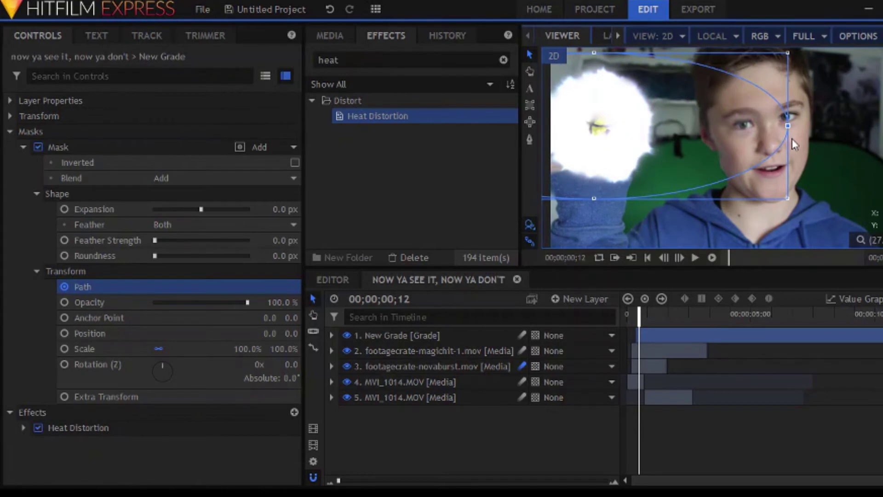
left_click_drag(595, 200, 595, 236)
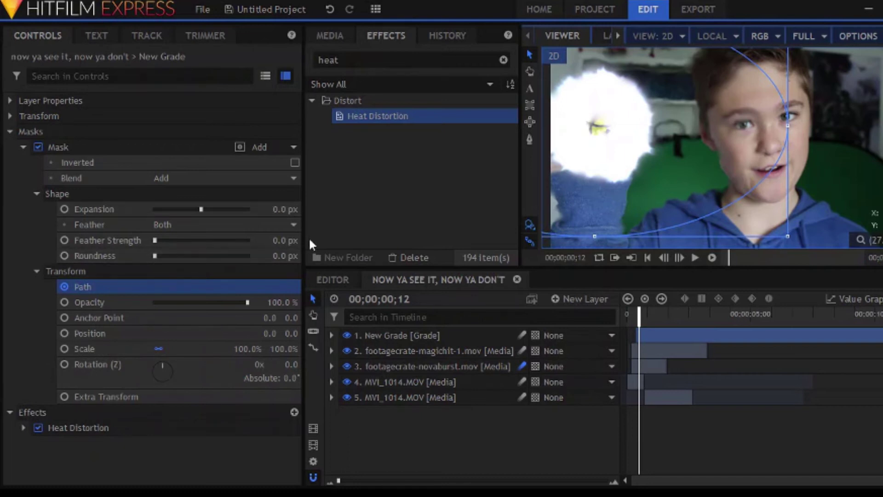
left_click_drag(284, 240, 289, 240)
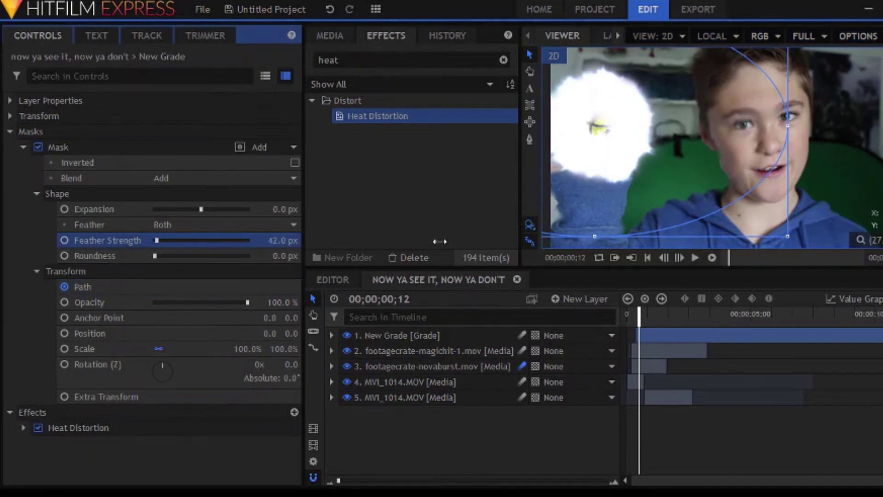
Check the mask growth and heat distortion frame by frame between 00;00;00;06 and 00;00;00;12
left_click(667, 258)
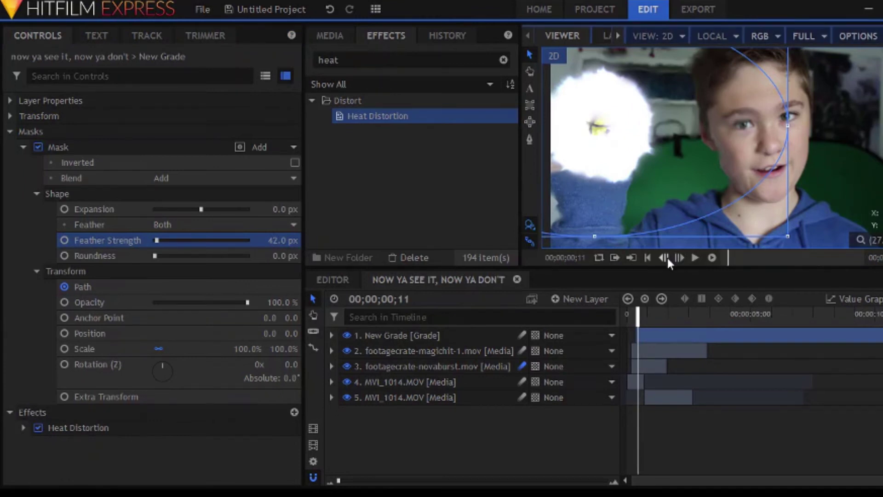
left_click(667, 258)
left_click(666, 258)
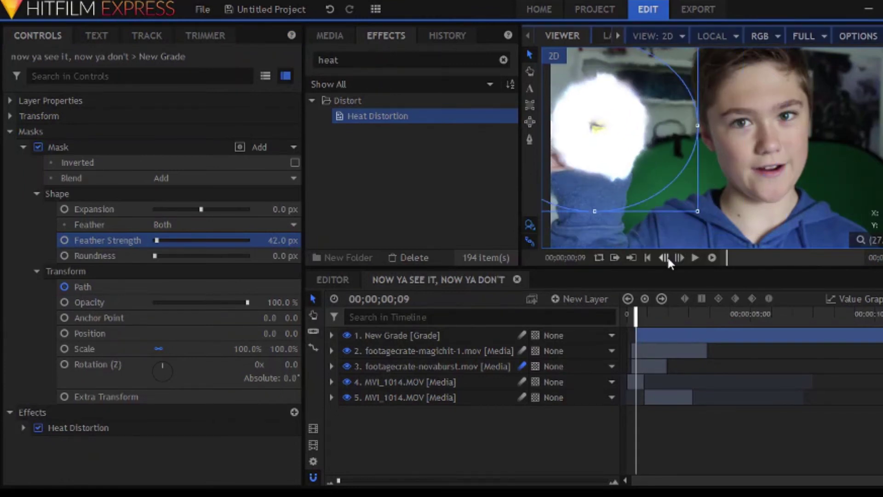
left_click(666, 258)
left_click(667, 258)
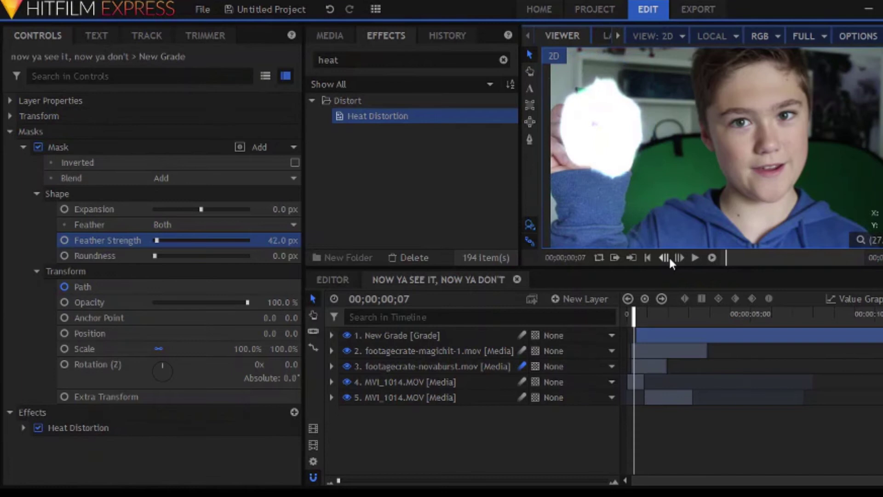
left_click(669, 256)
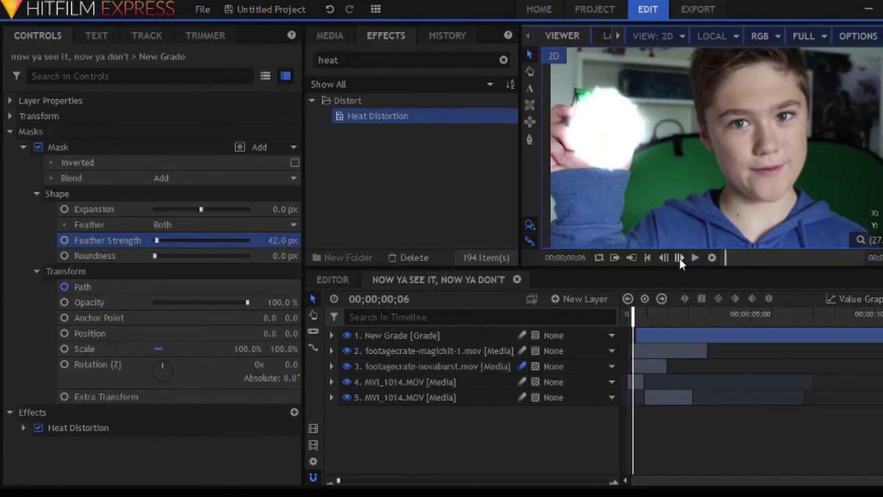
left_click(680, 258)
left_click(680, 258)
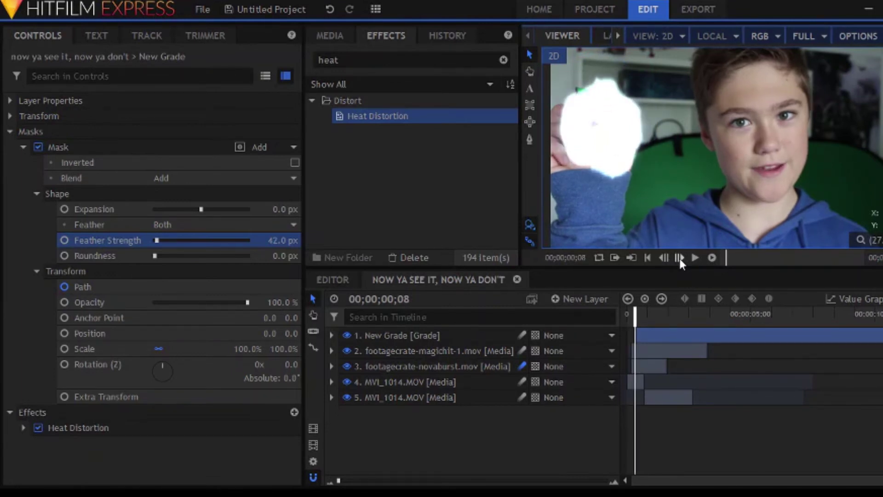
left_click(680, 258)
left_click(680, 258)
left_click(680, 258)
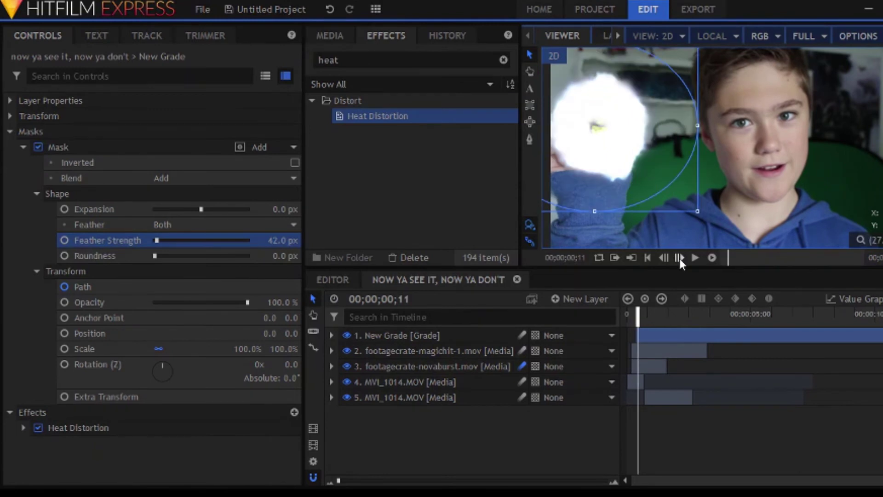
left_click(680, 258)
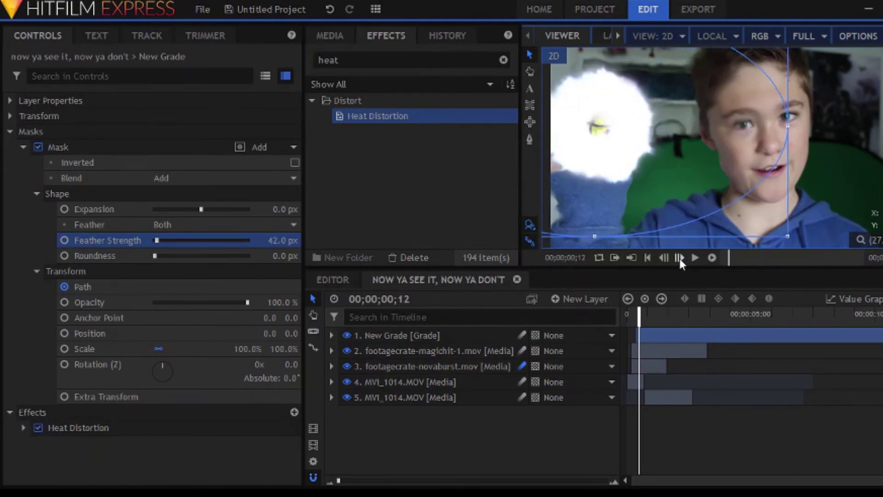
Trim the end of the grade layer to 00;00;00;12 and check the brief heat distortion frame by frame
left_click_drag(881, 334, 640, 333)
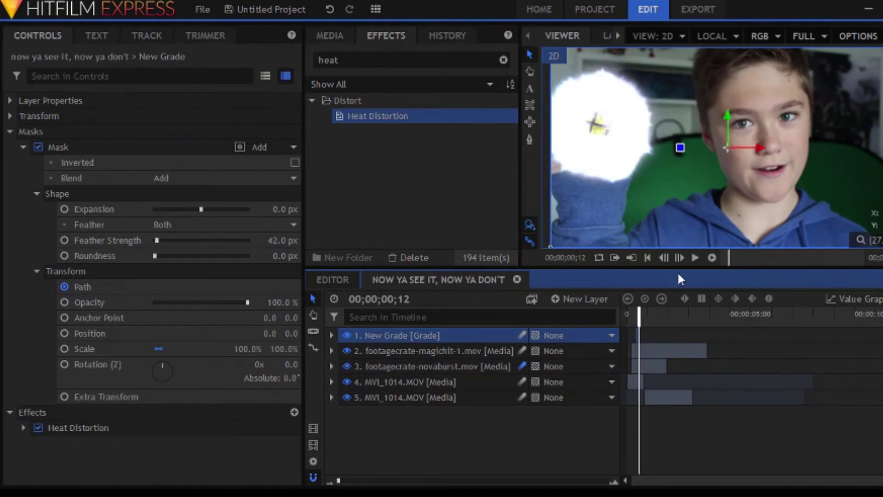
left_click(664, 257)
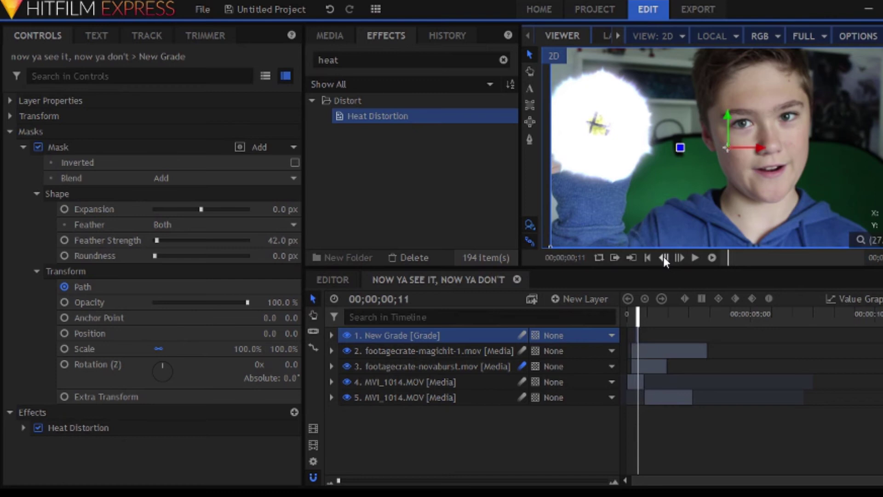
left_click(664, 258)
left_click(664, 258)
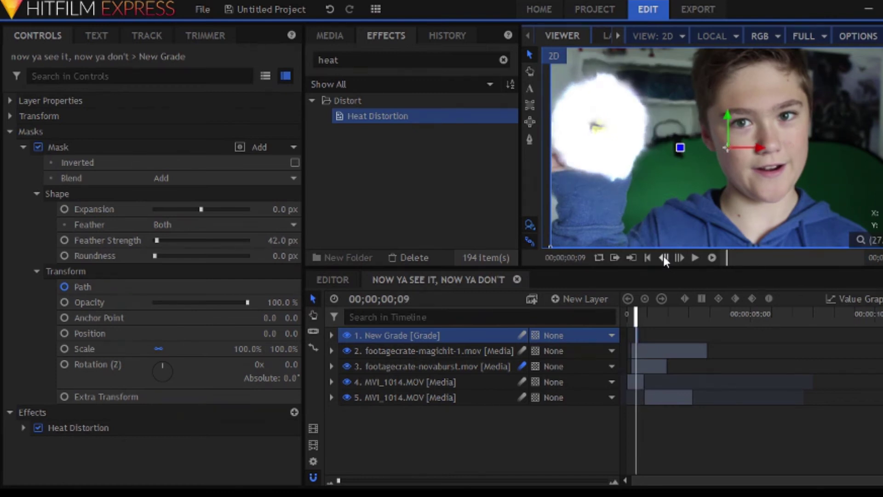
left_click(664, 258)
left_click(664, 258)
left_click(664, 255)
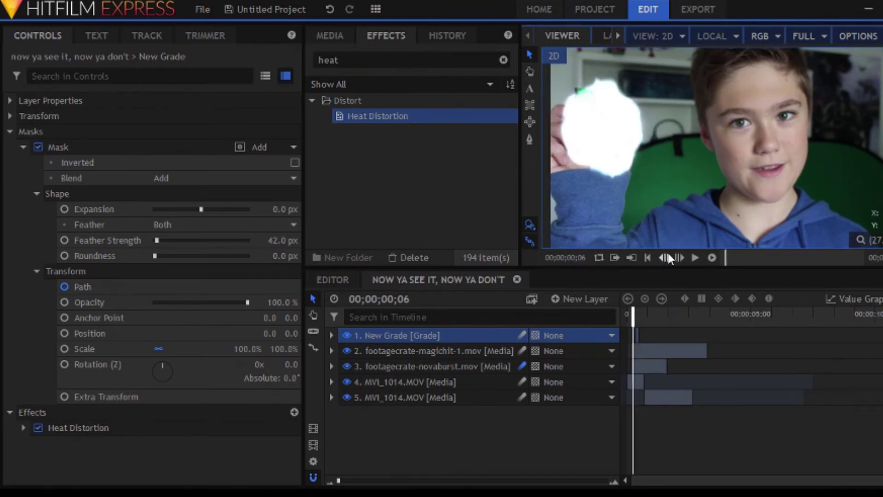
left_click(684, 258)
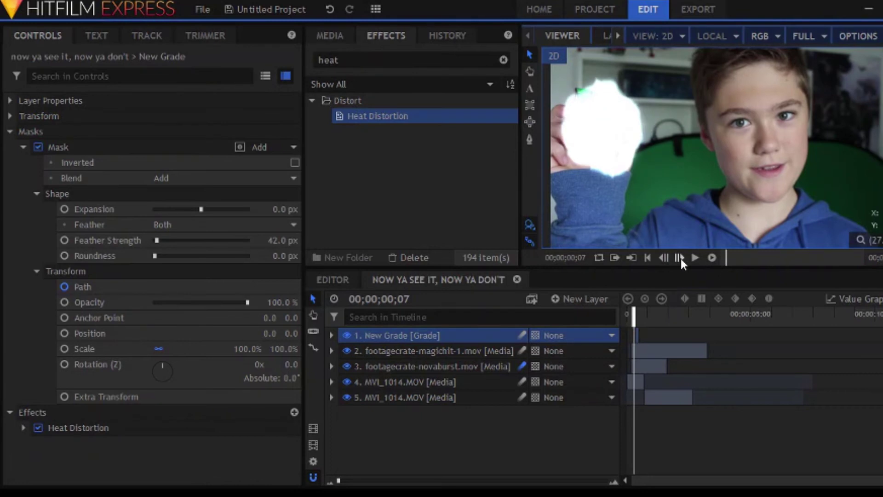
left_click(682, 259)
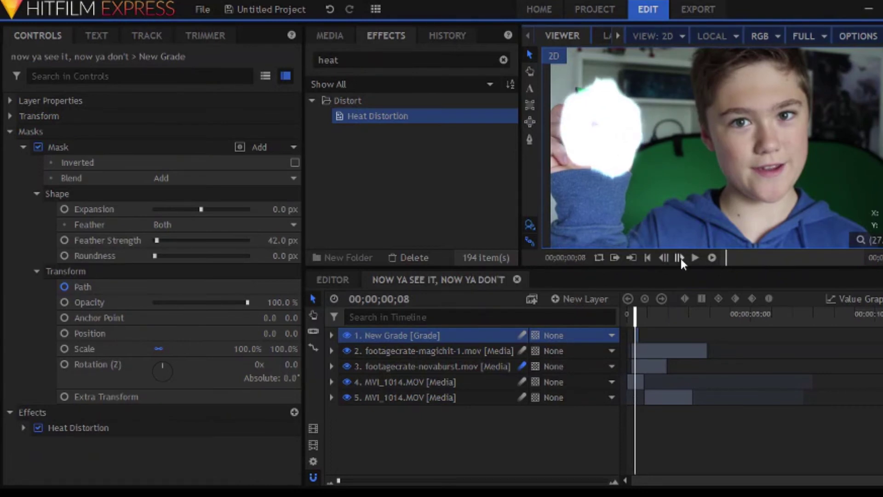
left_click(681, 259)
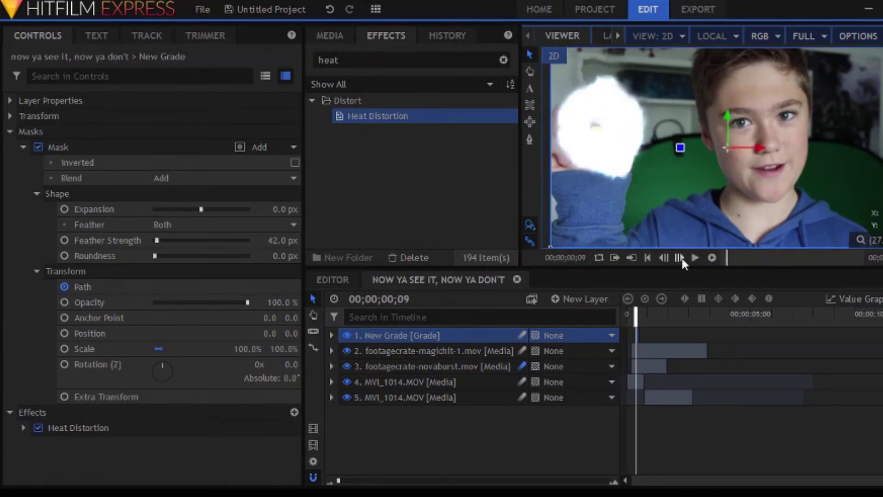
Duplicate the opening MVI_1014.MOV layer, place the copy directly below the grade layer, and trim its start to 00;00;00;09
left_click(429, 382)
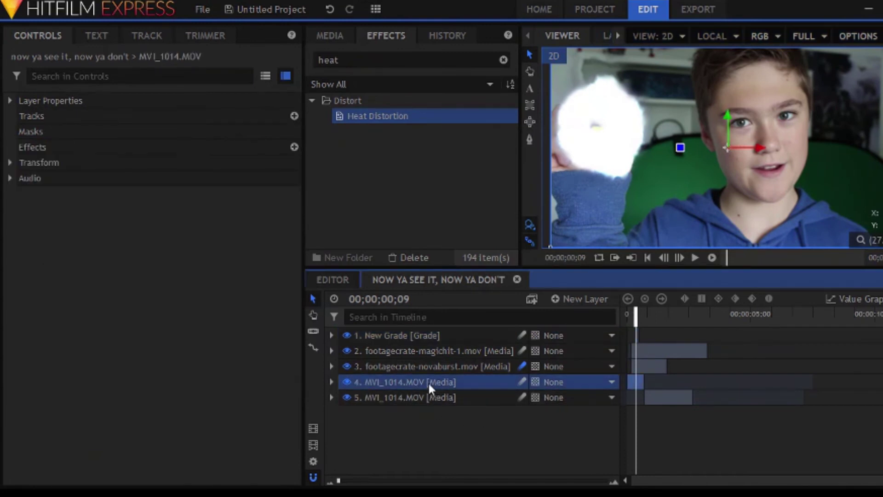
key("ctrl+d")
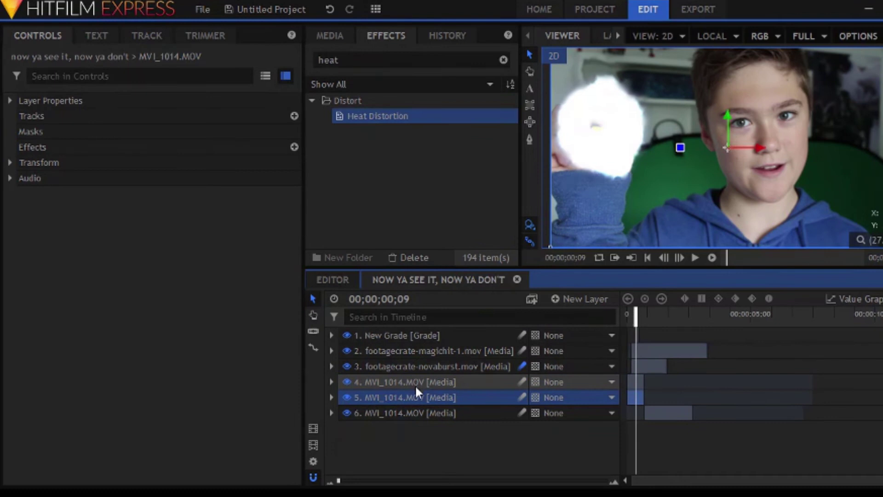
left_click_drag(422, 396, 429, 343)
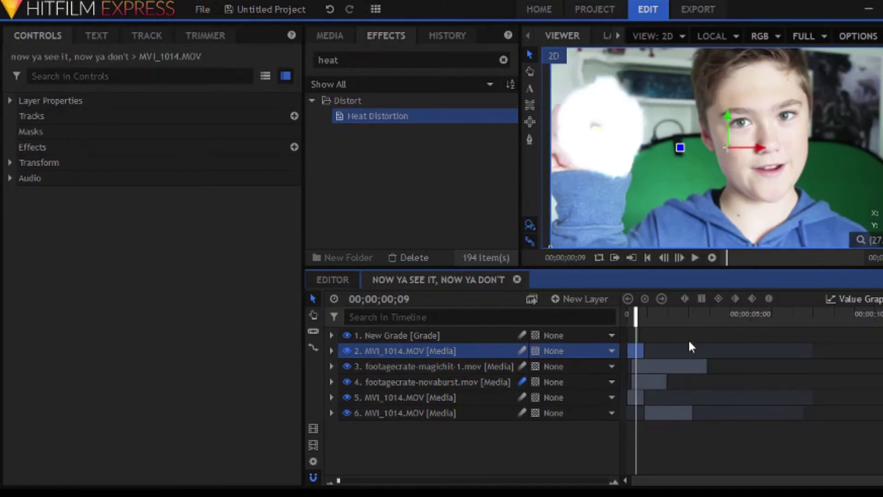
left_click_drag(627, 351, 641, 350)
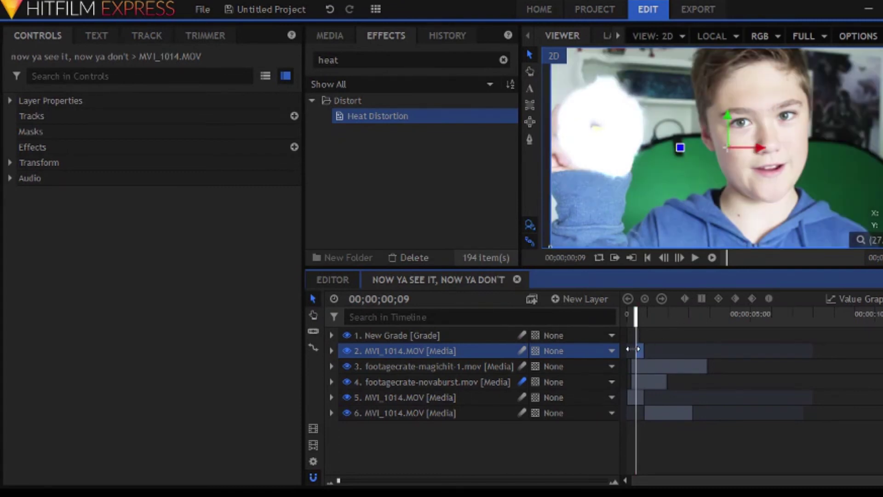
Draw a feathered mask around the face on the copied video layer and keyframe that layer's opacity at 8% at 00;00;00;09
left_click(529, 139)
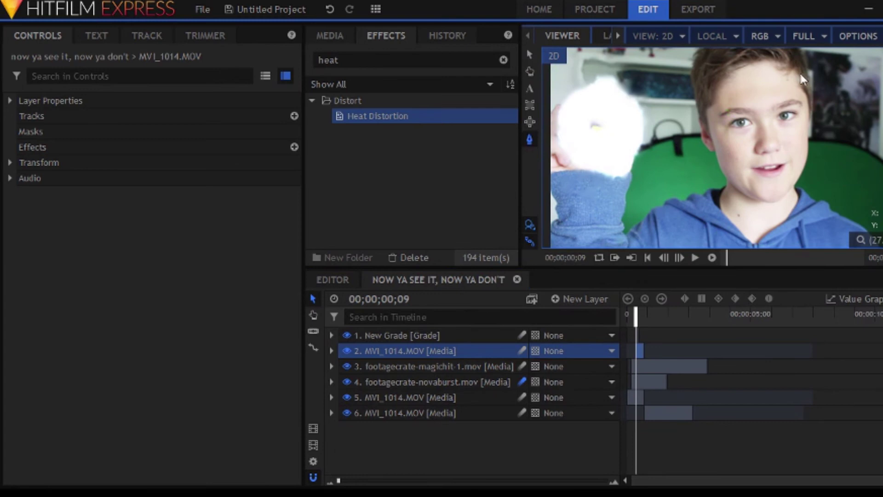
left_click(723, 81)
left_click(739, 65)
left_click(760, 61)
left_click(781, 72)
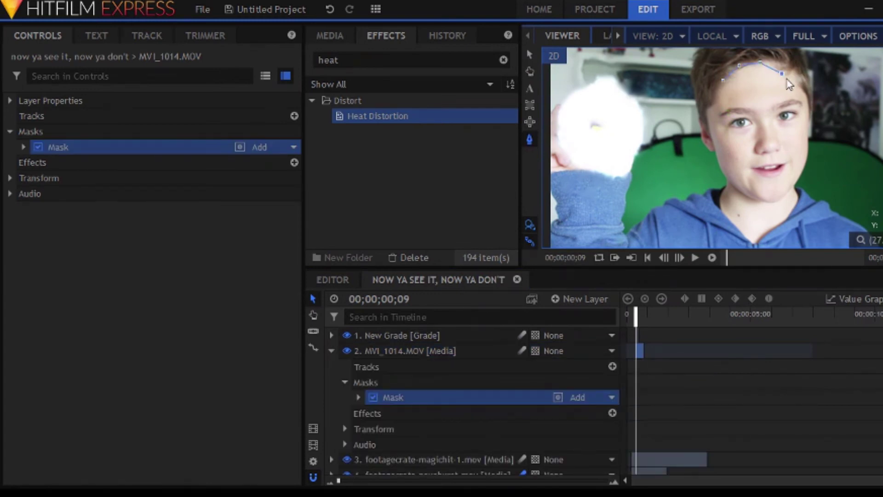
left_click(792, 81)
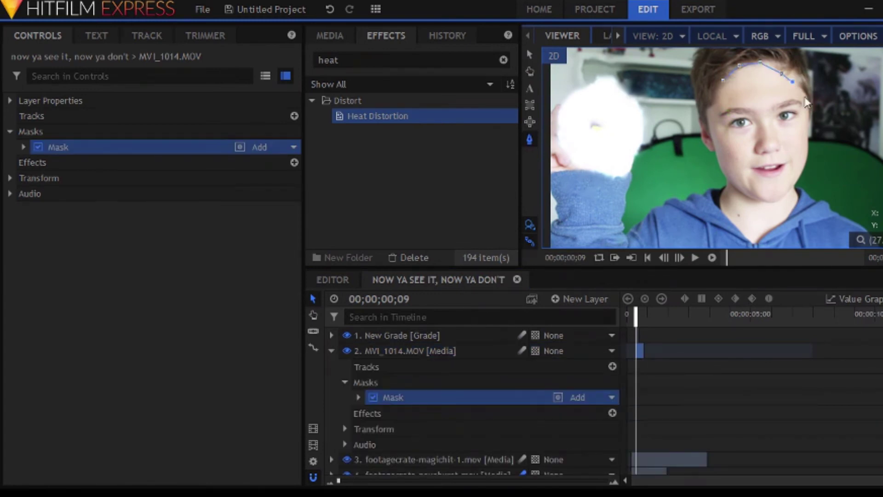
left_click(803, 128)
left_click(802, 153)
left_click(801, 173)
left_click(782, 192)
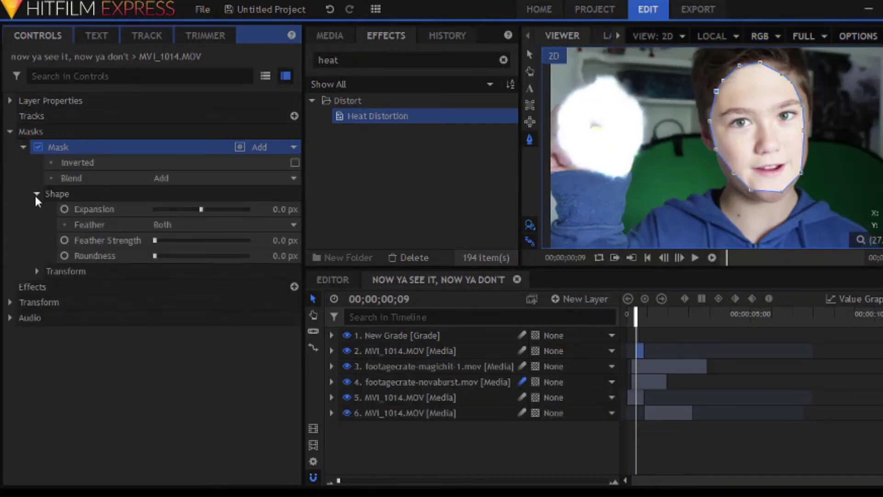
left_click_drag(281, 240, 433, 240)
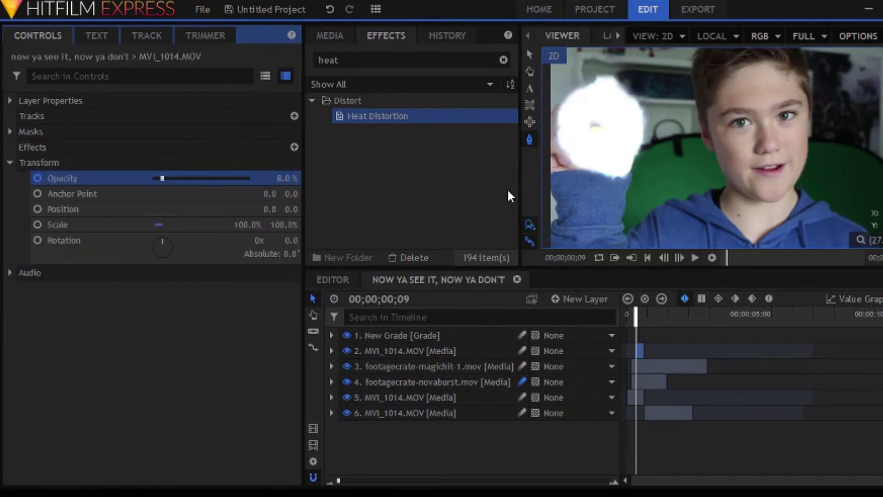
Keyframe the copied layer's opacity at 66% at 00;00;00;13
left_click(679, 257)
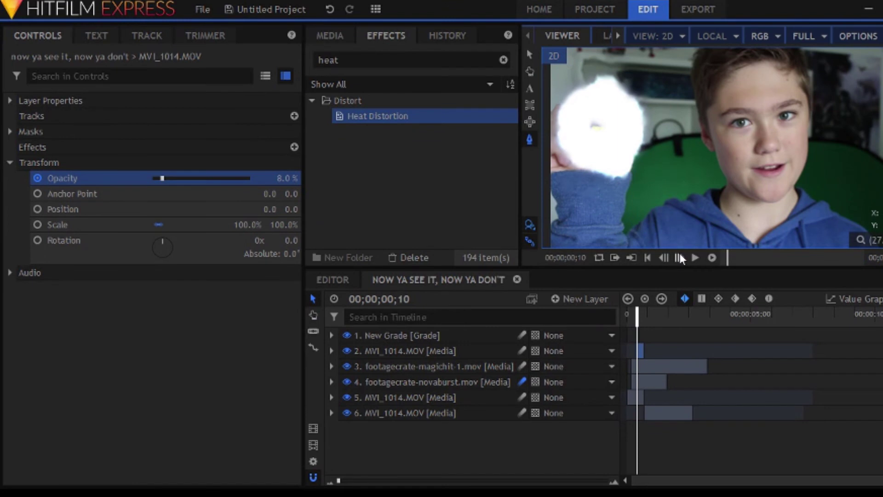
left_click(680, 258)
left_click(680, 257)
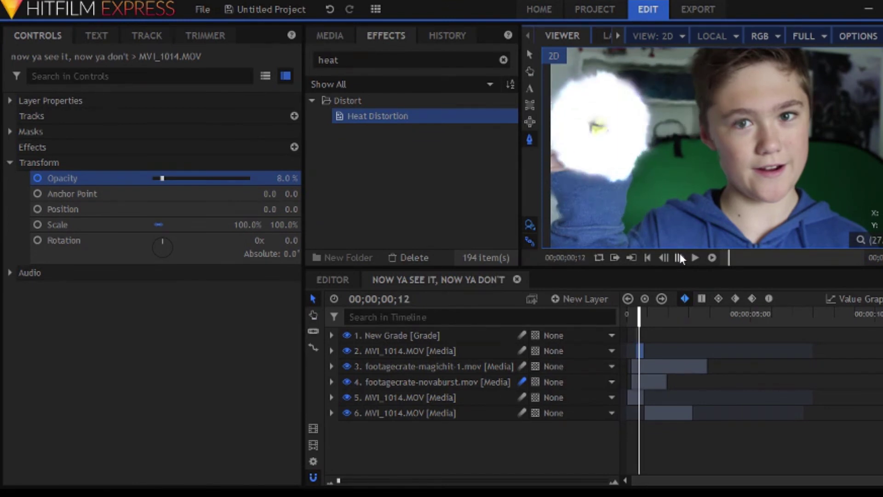
left_click(680, 258)
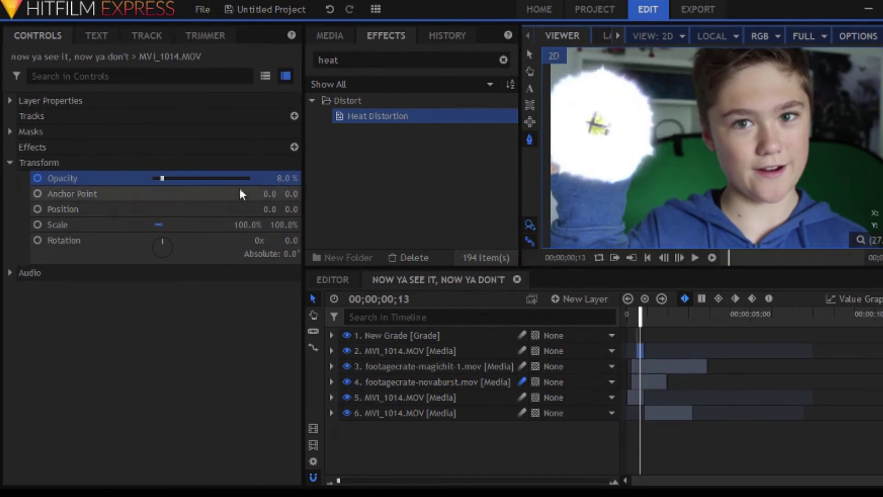
mouse_move(225, 179)
left_mouse_down()
mouse_move(253, 178)
mouse_move(217, 181)
left_mouse_up()
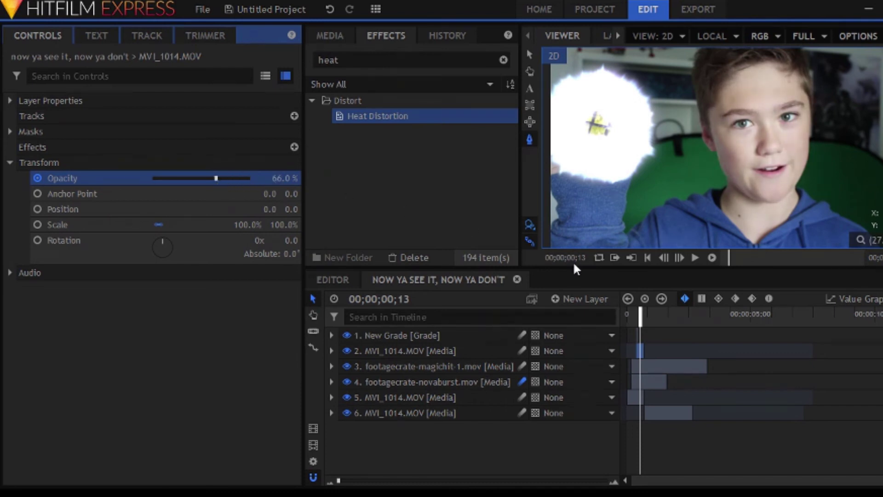
Set the copied layer's opacity back down to 8% at its last frame, 00;00;00;16
left_click(679, 258)
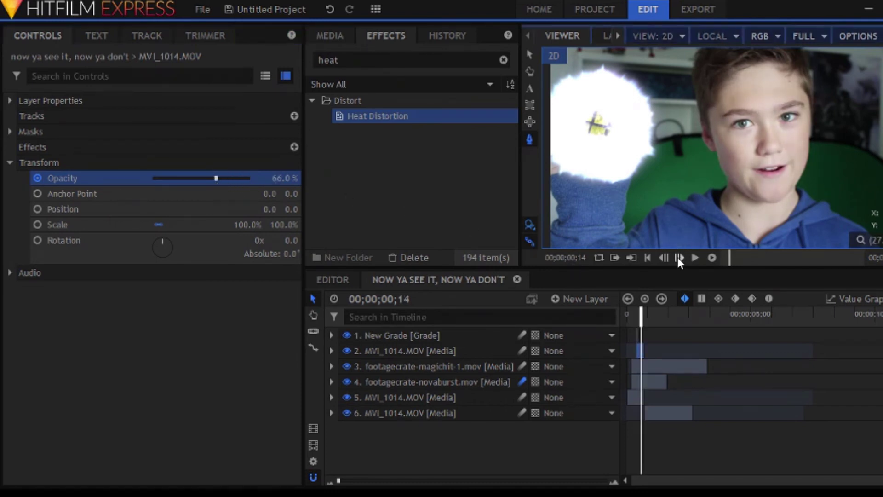
left_click(678, 258)
left_click(679, 257)
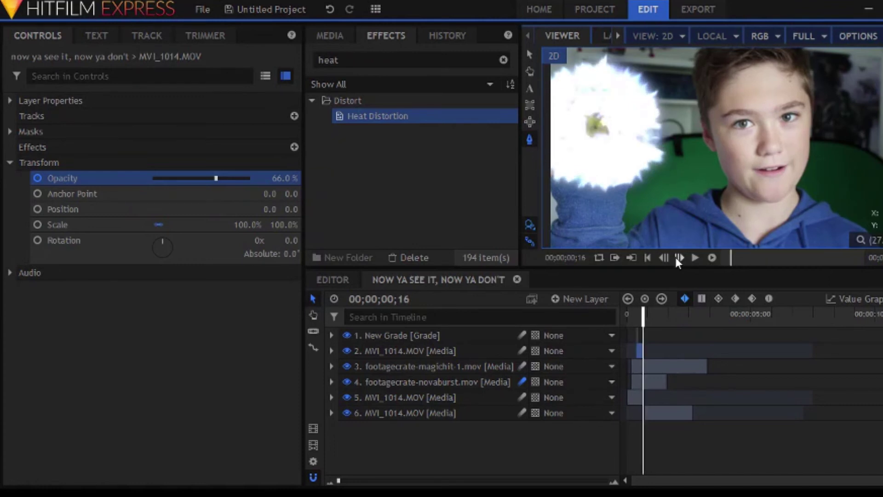
left_click(679, 257)
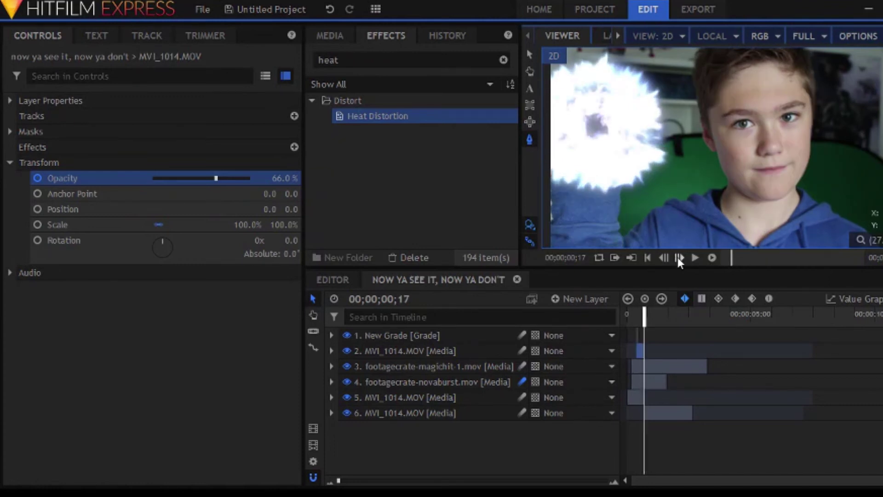
left_click(665, 257)
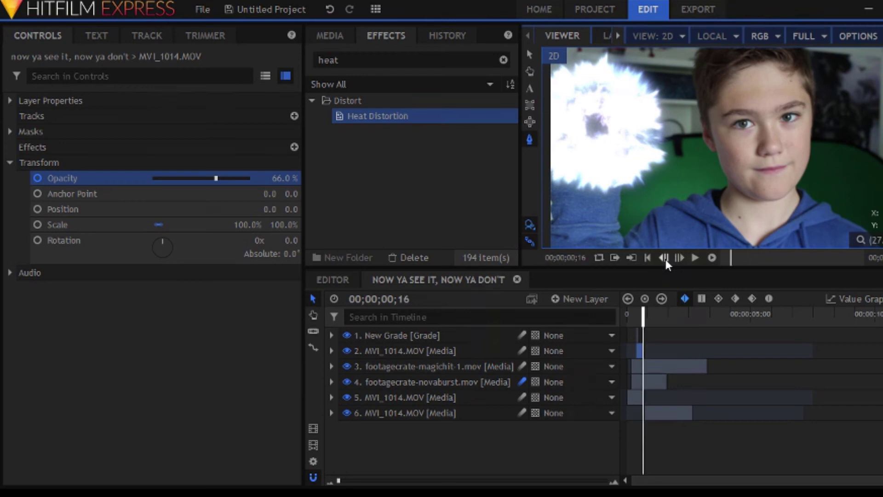
left_click(162, 178)
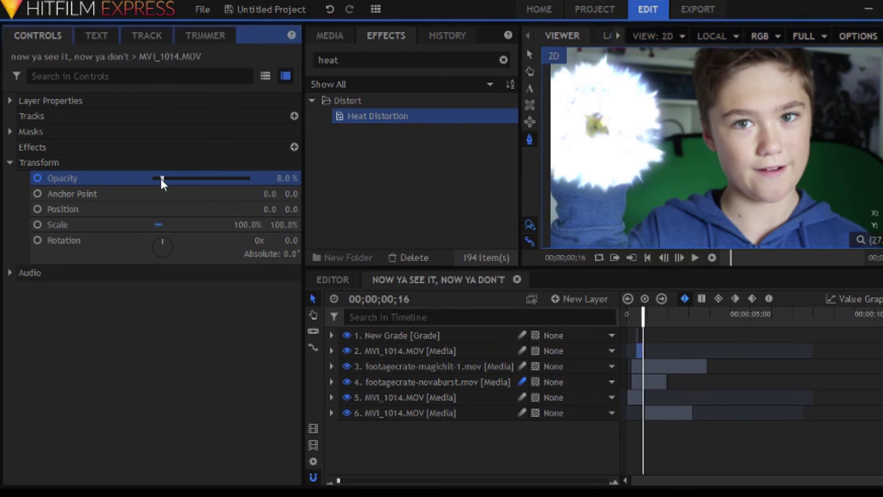
Check the burst and the face lighting frame by frame from 00;00;00;16 to past 00;00;01;00
left_click(679, 257)
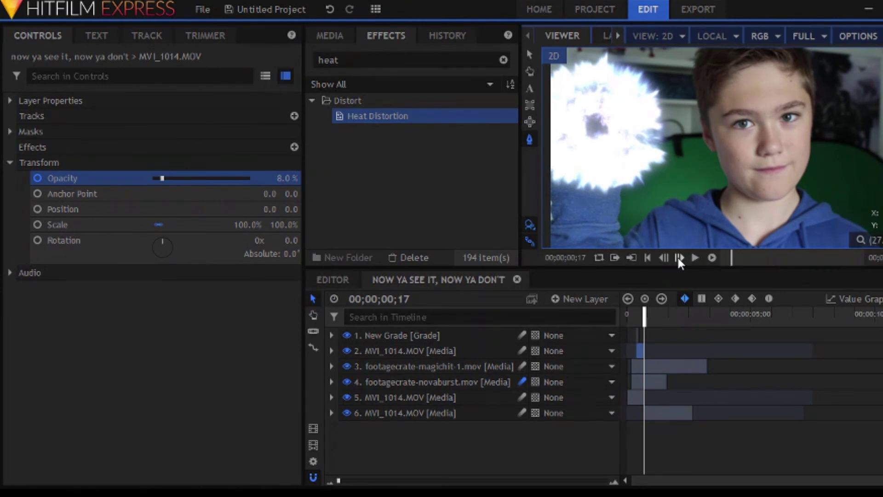
left_click(679, 257)
left_click(678, 257)
left_click(679, 257)
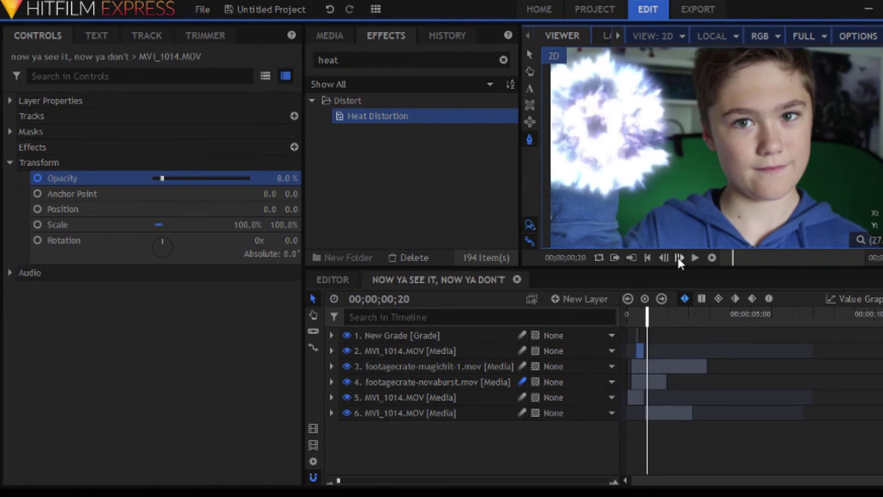
left_click(678, 258)
left_click(678, 257)
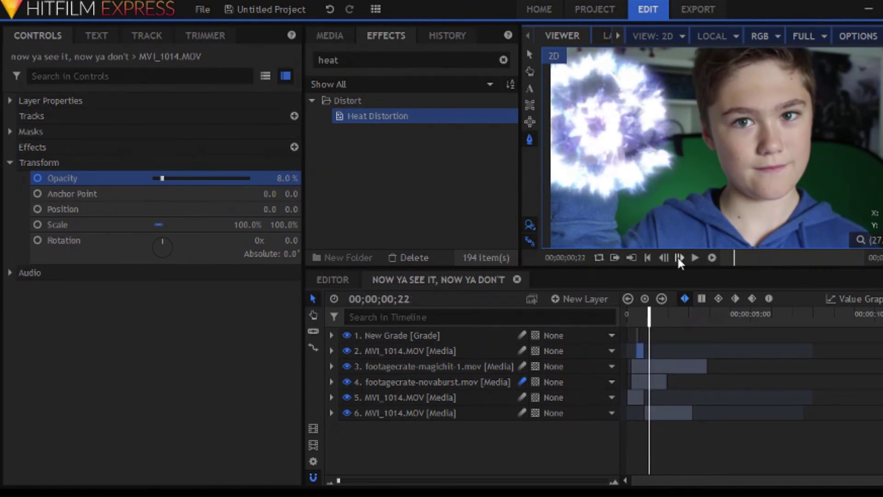
left_click(679, 257)
left_click(678, 258)
left_click(654, 314)
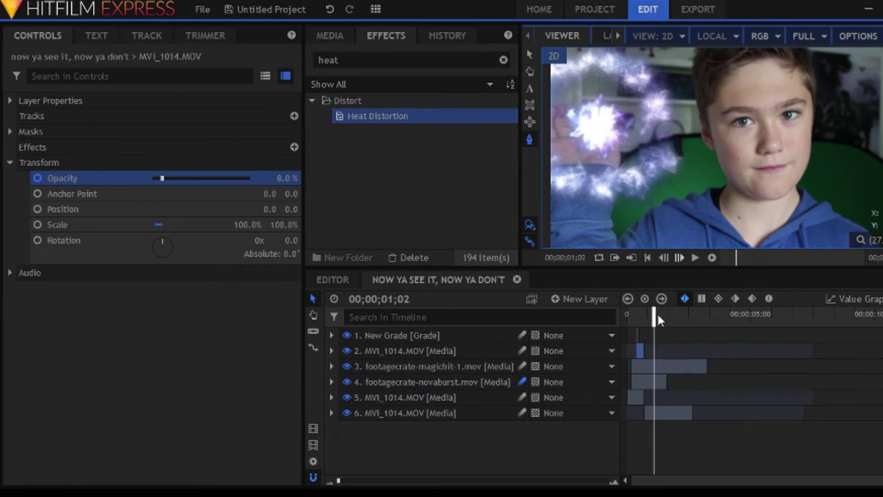
left_click_drag(654, 317, 737, 279)
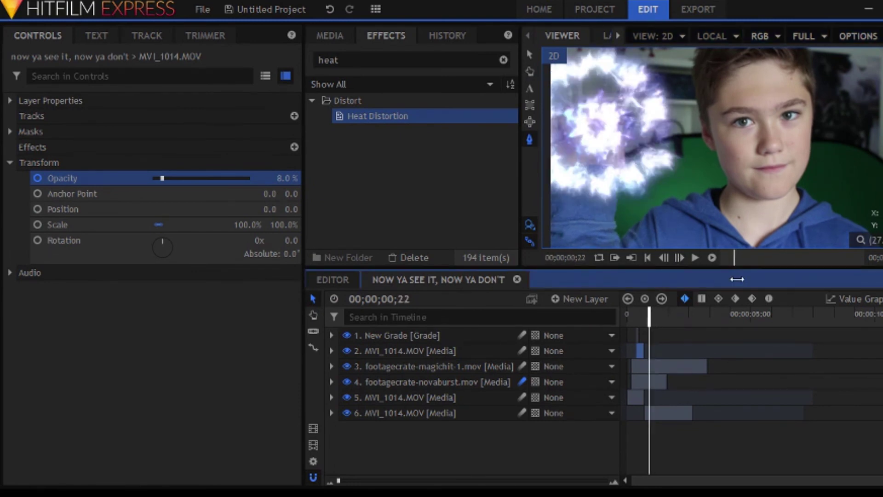
Render a RAM preview of the composite, play the vanishing effect from the beginning, and return to 00;00;00;00
left_click(712, 258)
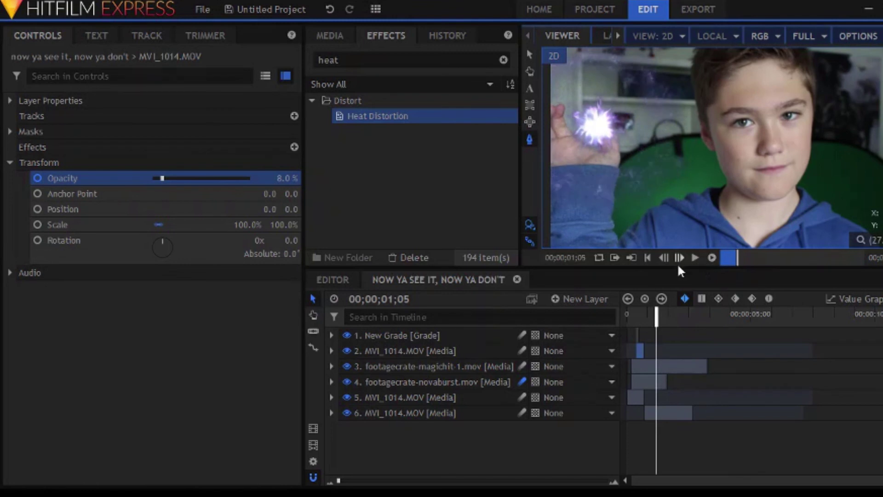
left_click(647, 258)
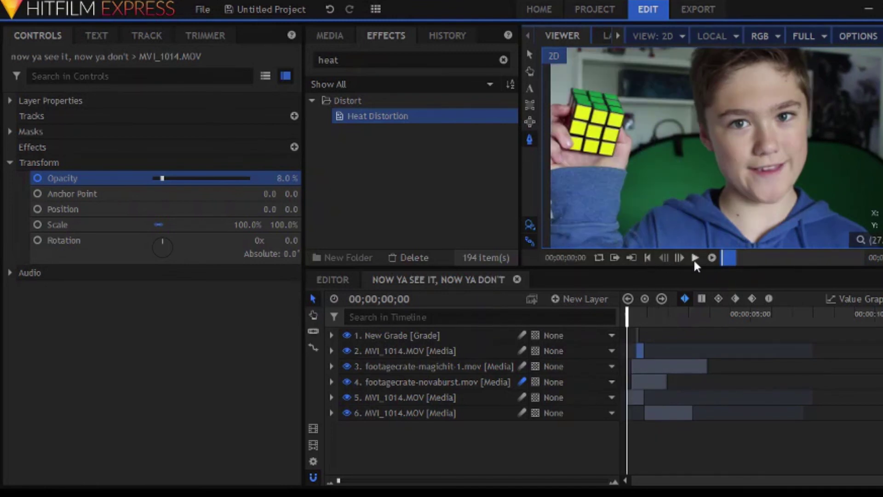
left_click(694, 258)
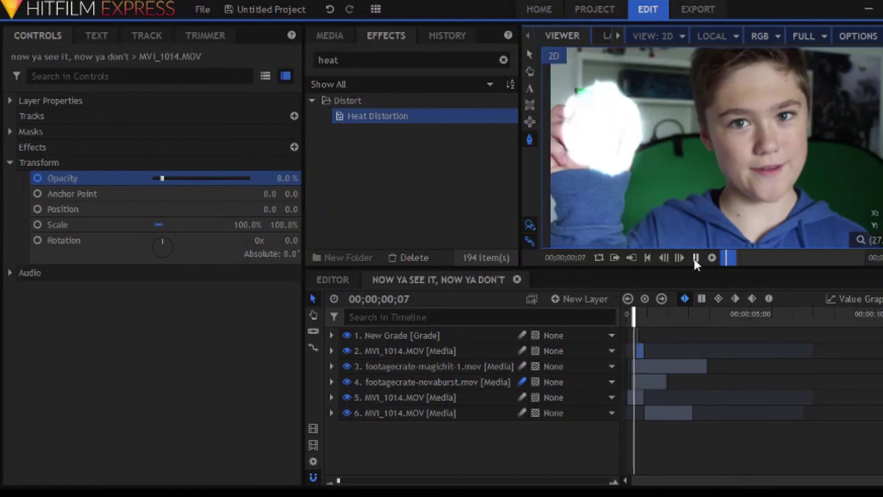
left_click(693, 260)
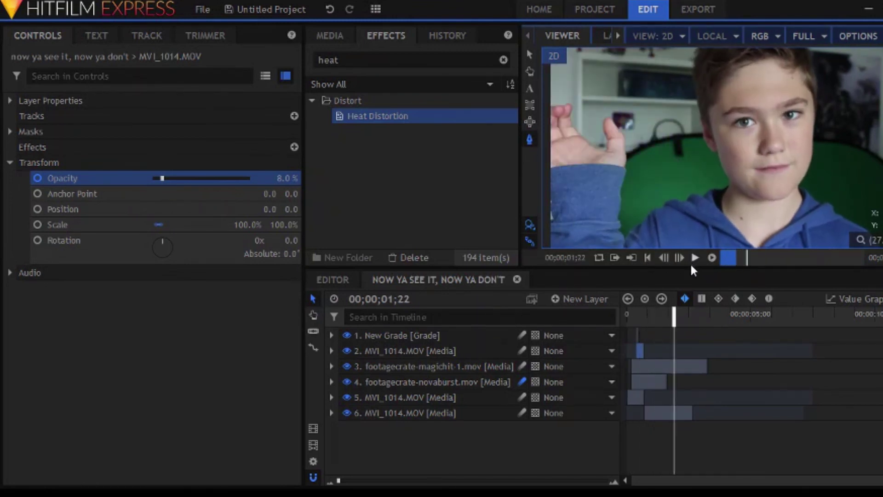
left_click_drag(674, 316, 591, 318)
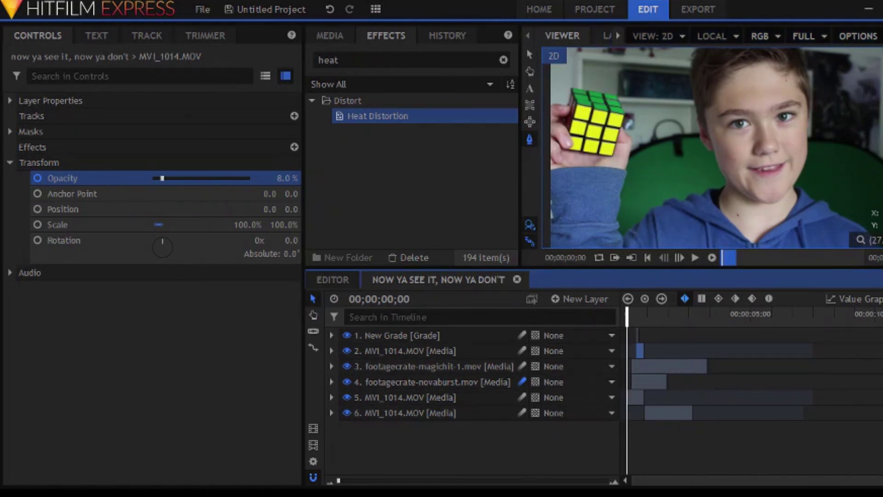